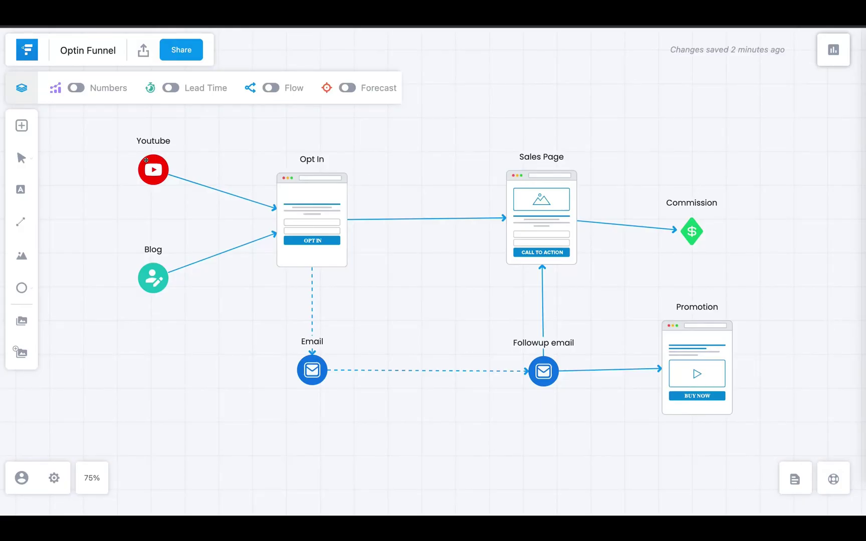
- Shift the Youtube and Blog traffic sources slightly up and to the left in the Optin Funnel diagram
left_click_drag(145, 160, 137, 152)
left_click_drag(150, 274, 139, 264)
left_click(213, 304)
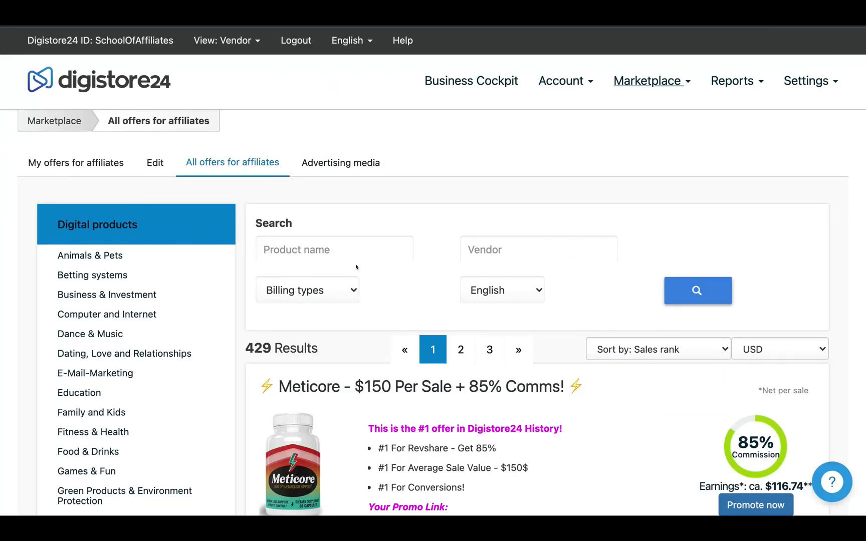
- Switch to the Digistore24 marketplace and look over the first affiliate offer and the product categories
scroll(425, 280, "down", 3)
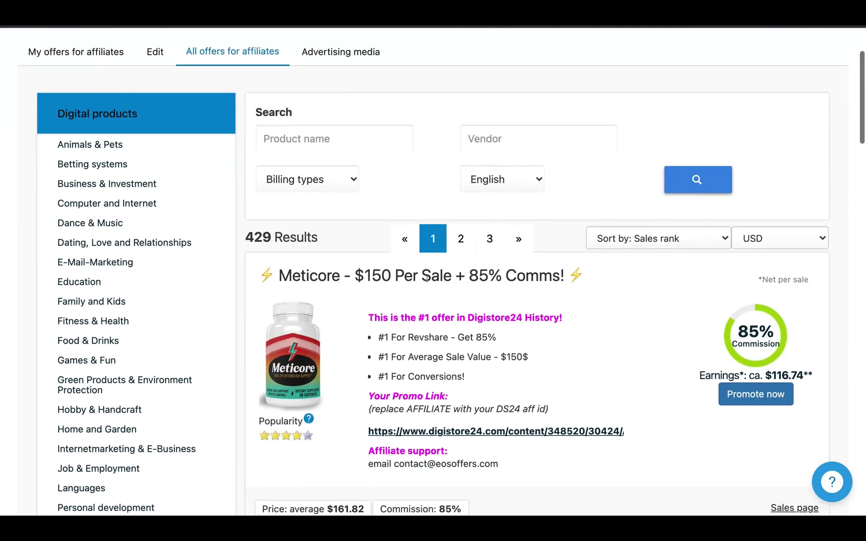
scroll(704, 385, "up", 2)
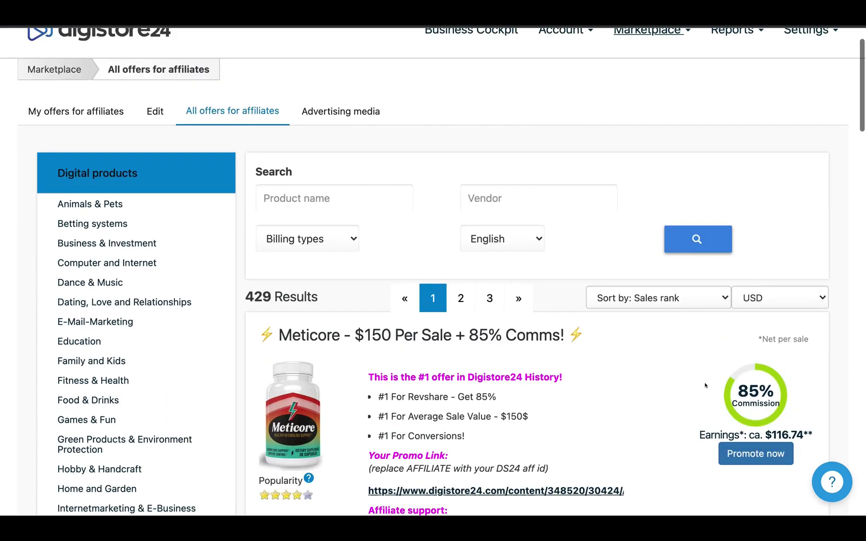
scroll(701, 385, "up", 2)
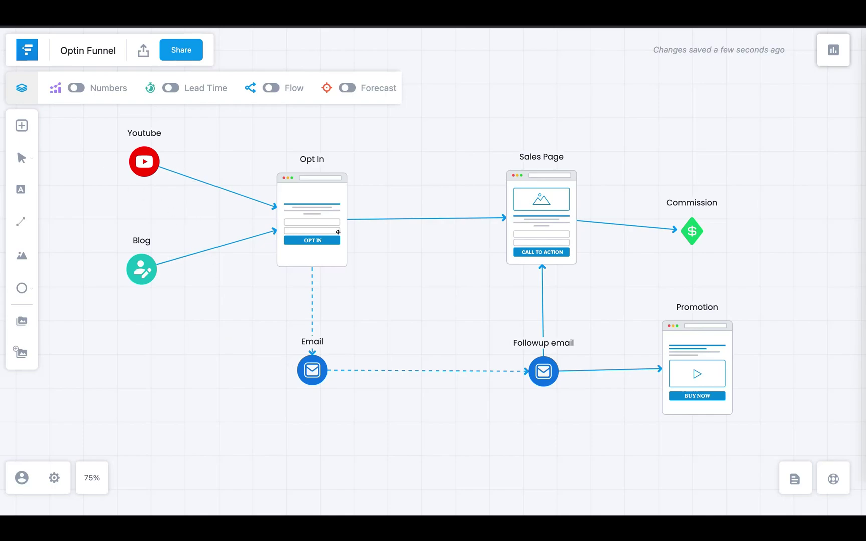
- Back in the funnel diagram, nudge the Opt In and Sales Page elements slightly upward, and glance at the Digistore24 offers
left_click_drag(306, 219, 305, 216)
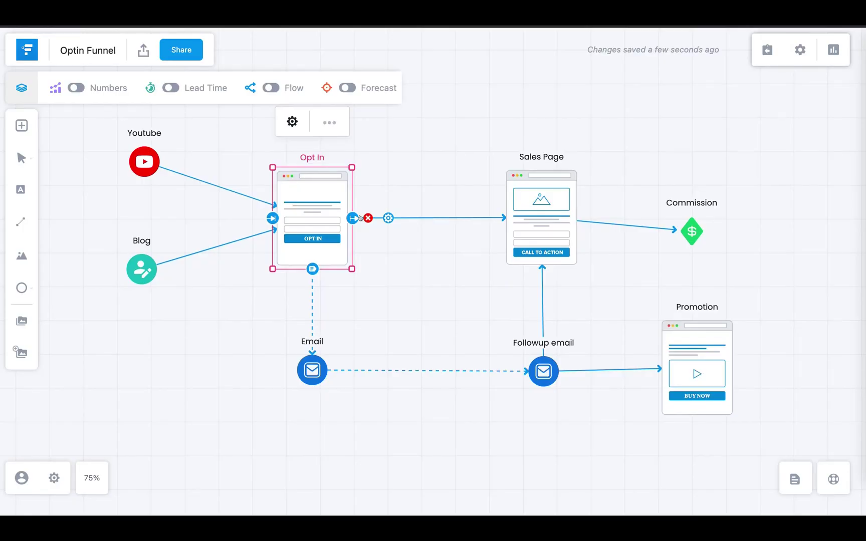
left_click(532, 202)
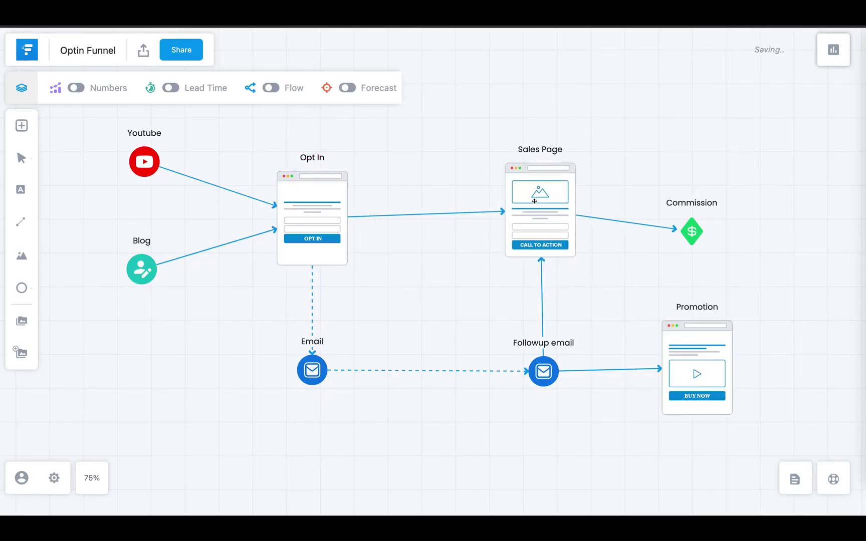
left_click(400, 158)
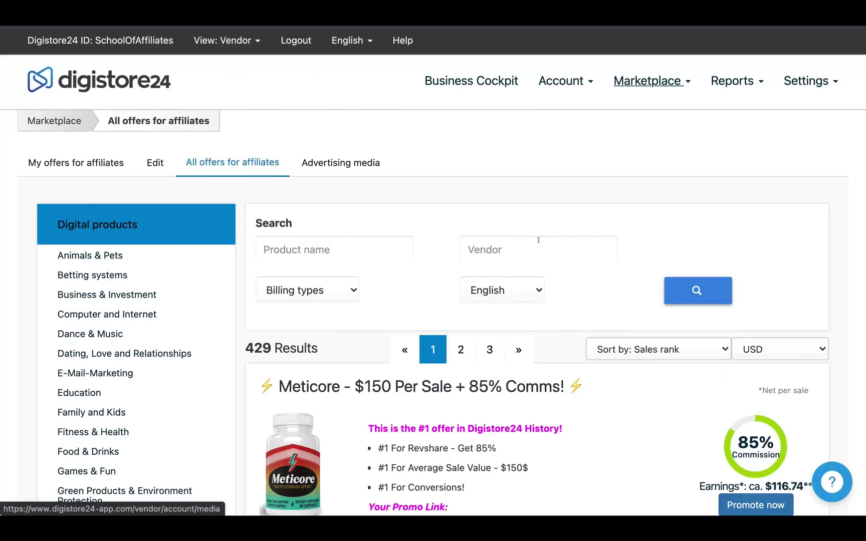
scroll(537, 244, "down", 3)
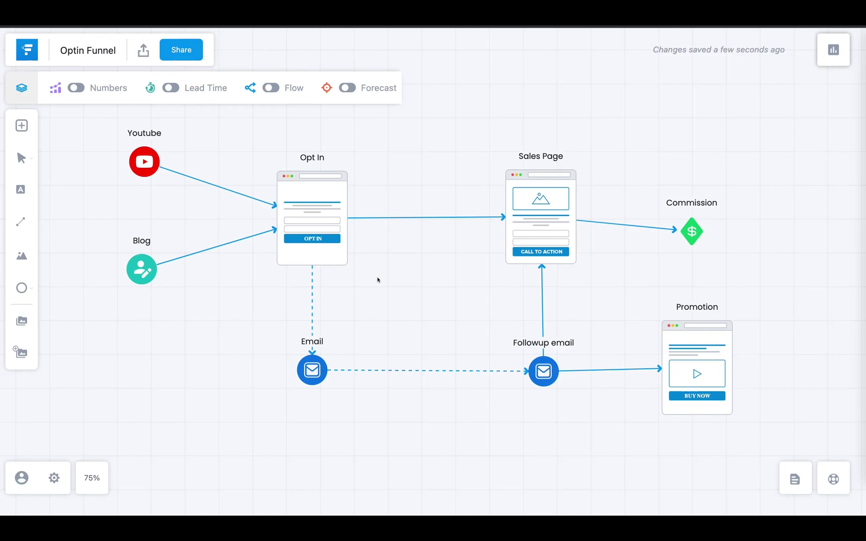
- In the funnel diagram, nudge the Email, Followup email and Sales Page elements slightly and leave them deselected
mouse_move(304, 370)
left_mouse_down()
mouse_move(308, 362)
mouse_move(308, 370)
left_mouse_up()
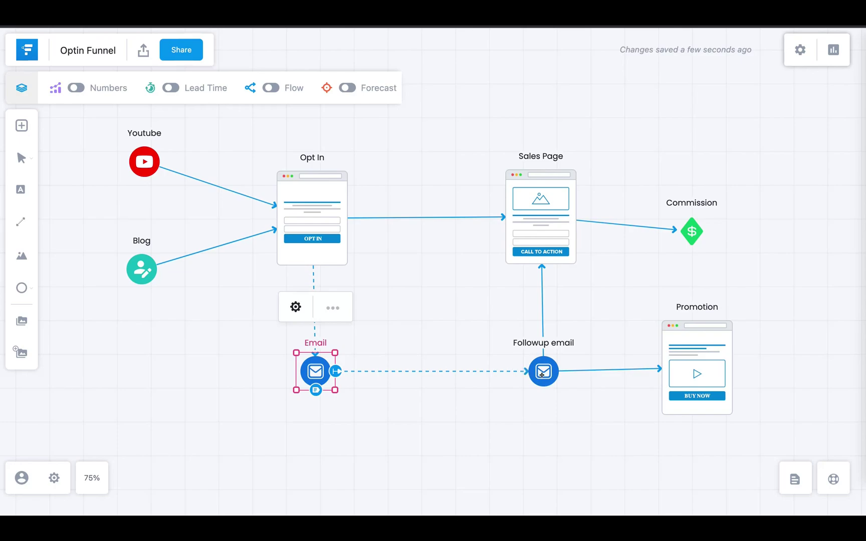
left_click_drag(544, 373, 541, 371)
mouse_move(534, 221)
left_mouse_down()
mouse_move(516, 216)
mouse_move(535, 212)
mouse_move(534, 221)
left_mouse_up()
left_click(618, 292)
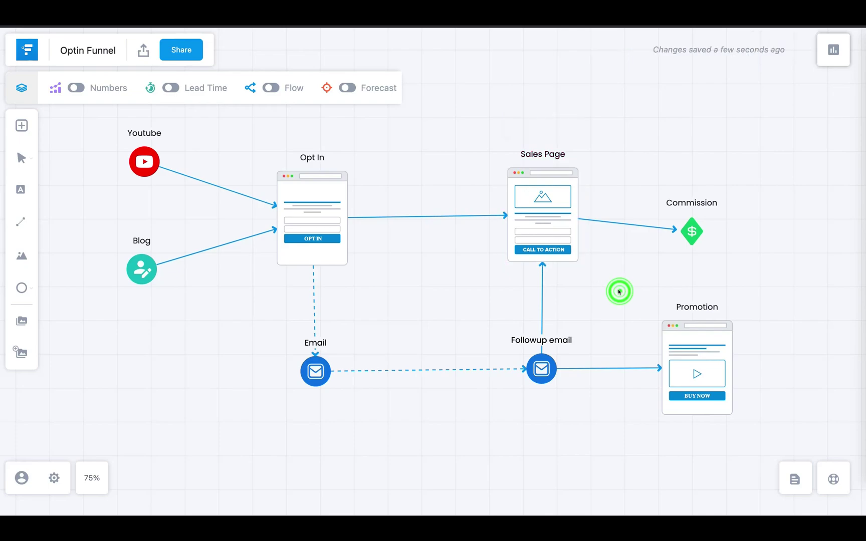
- Nudge the Promotion page slightly and move the Commission element up and left, level with the Sales Page
left_click_drag(687, 365, 689, 363)
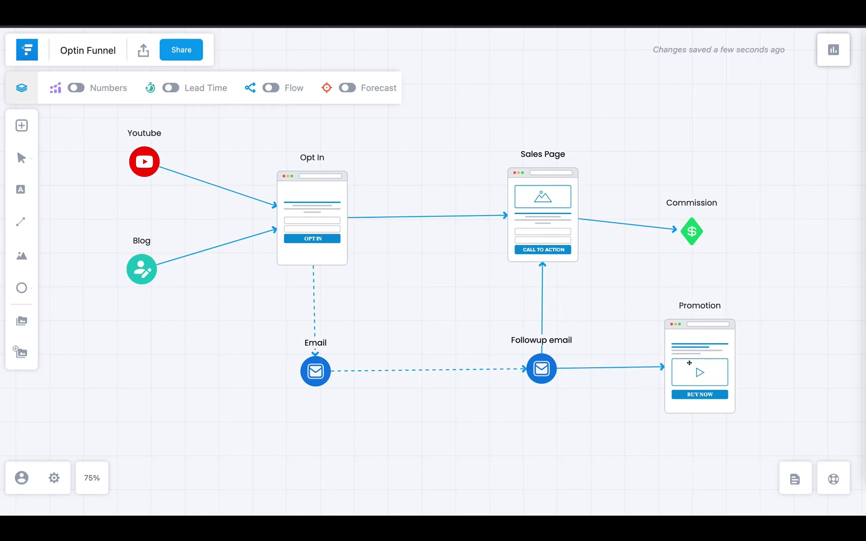
left_click(780, 326)
left_click_drag(686, 225, 675, 208)
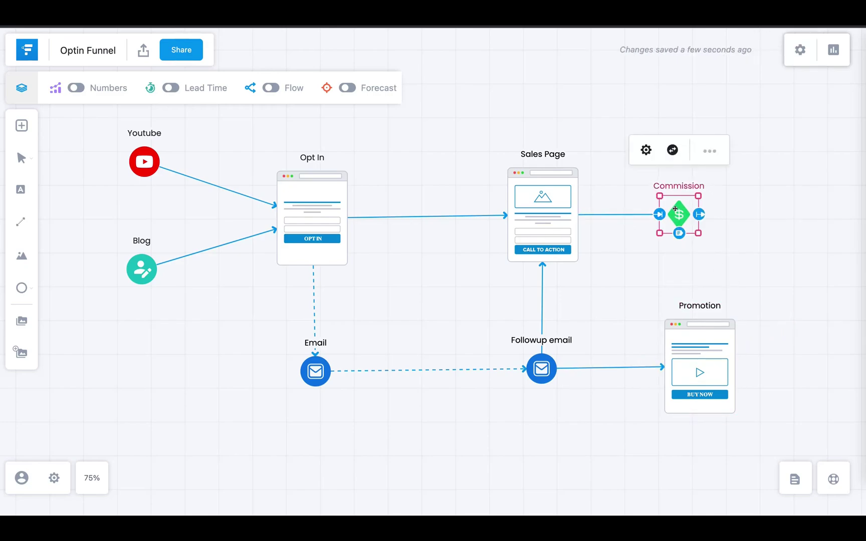
left_click(763, 241)
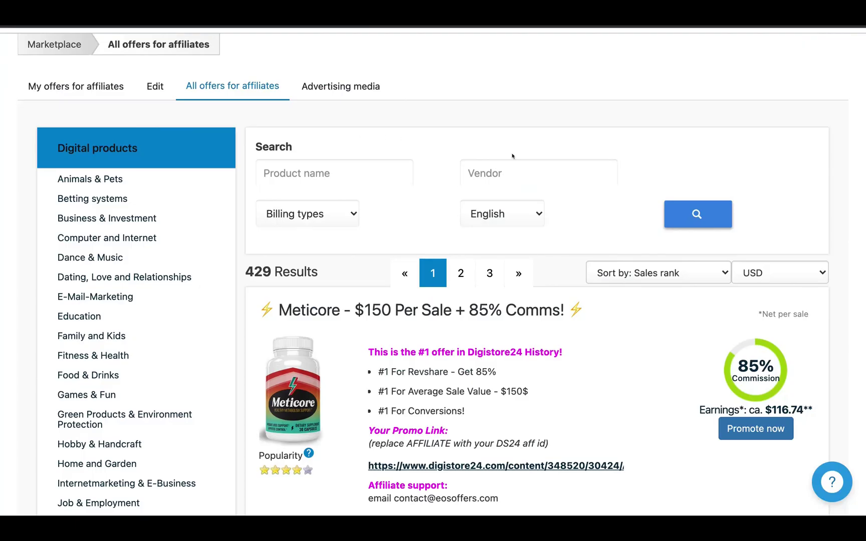
- Switch to the Digistore24 marketplace and look through the digital product categories and the top-ranked offer
scroll(533, 159, "down", 2)
scroll(533, 159, "up", 2)
scroll(533, 159, "down", 1)
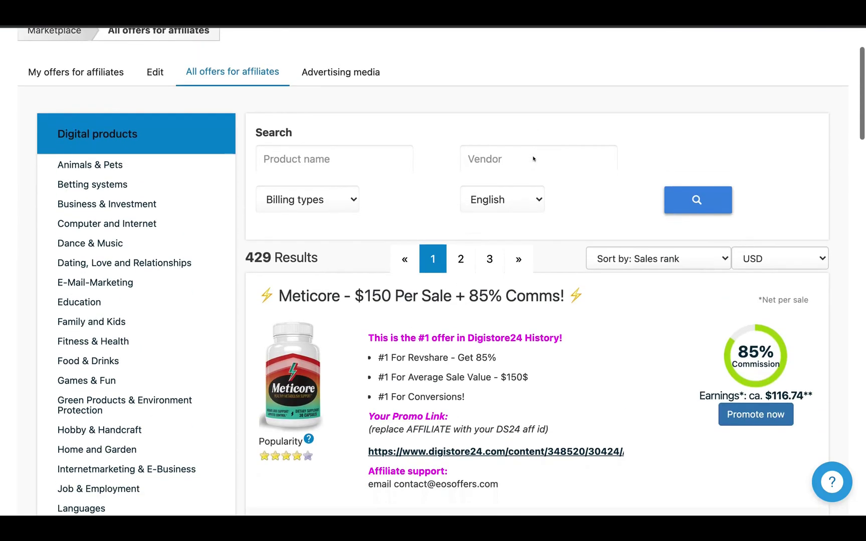
scroll(533, 159, "up", 2)
scroll(533, 158, "down", 6)
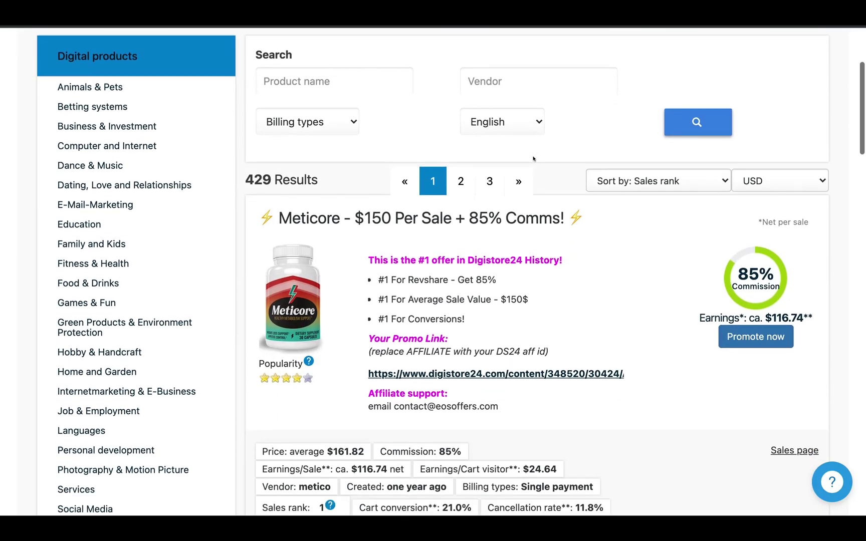
scroll(533, 154, "down", 1)
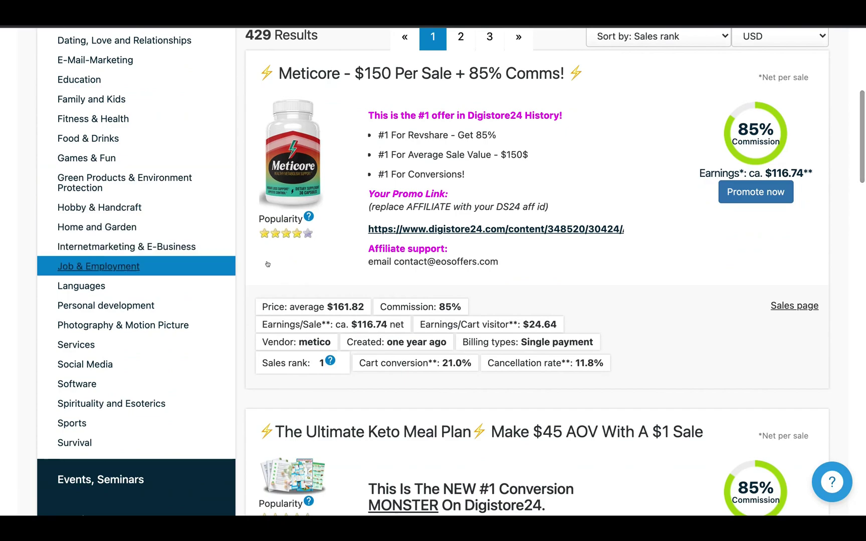
scroll(475, 246, "up", 3)
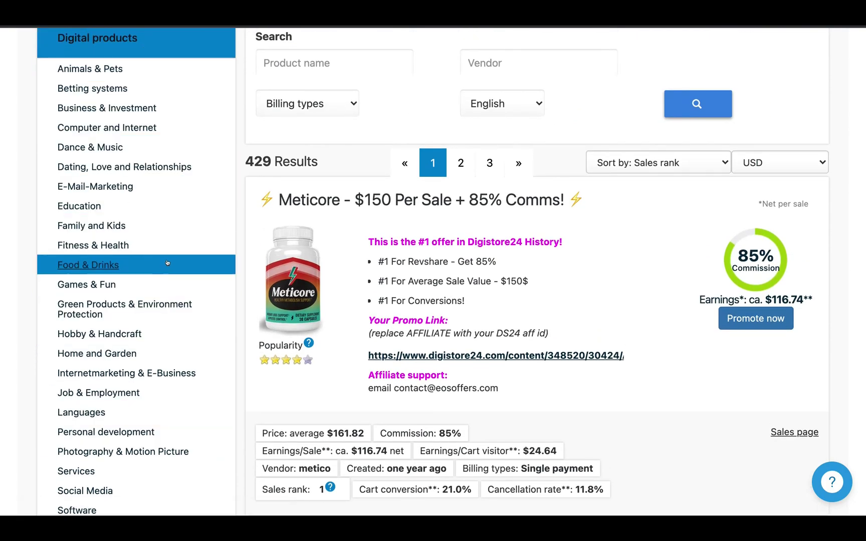
scroll(513, 242, "down", 2)
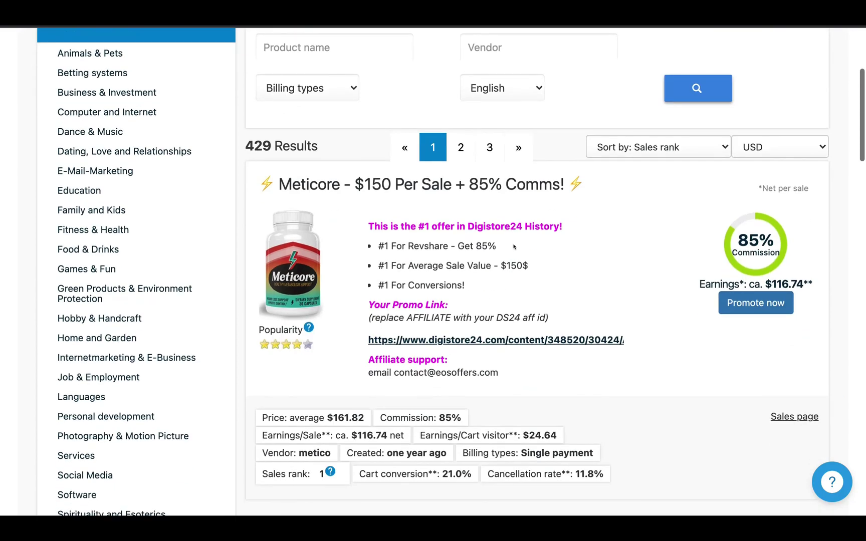
- Examine the Meticore offer's price, commission, earnings and conversion details, highlighting its cancellation rate
scroll(513, 247, "up", 1)
scroll(513, 247, "down", 2)
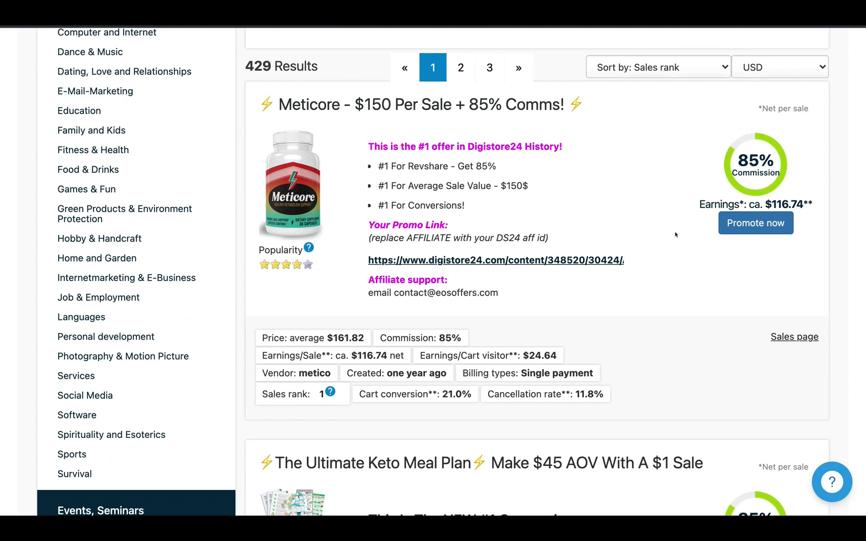
scroll(684, 259, "down", 4)
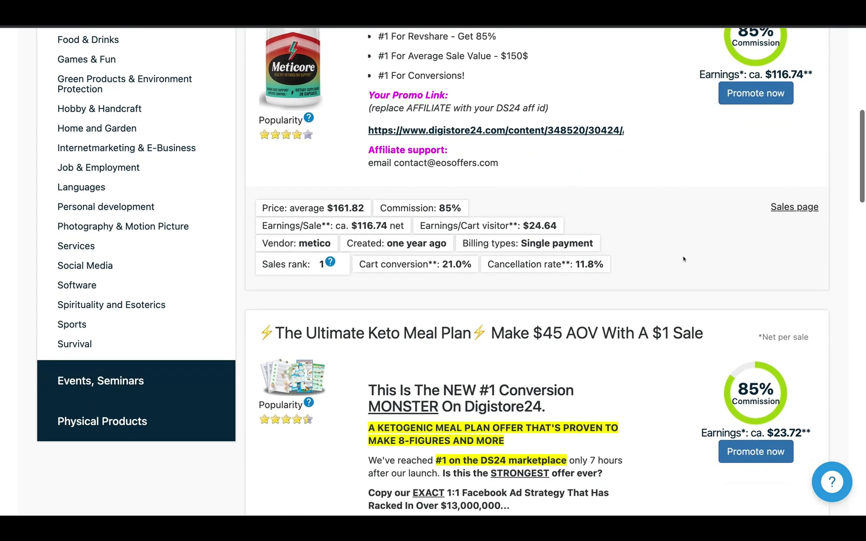
scroll(684, 260, "up", 5)
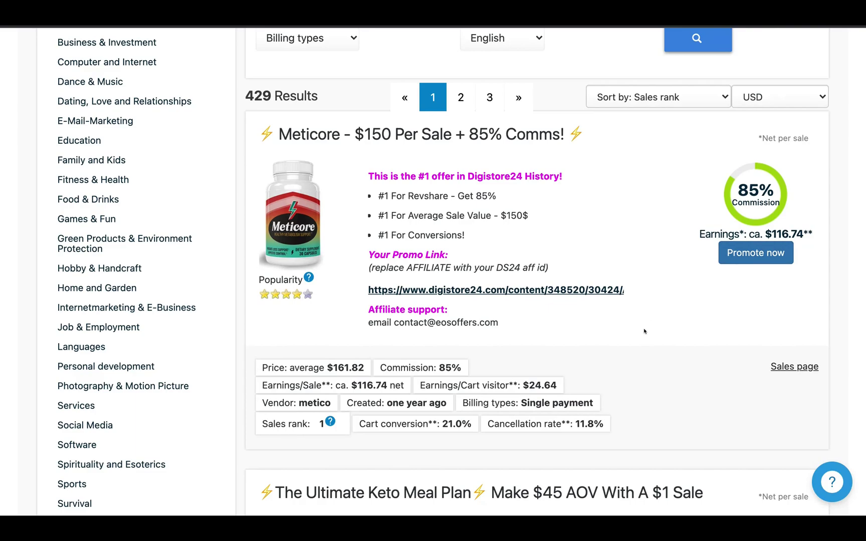
scroll(669, 359, "down", 2)
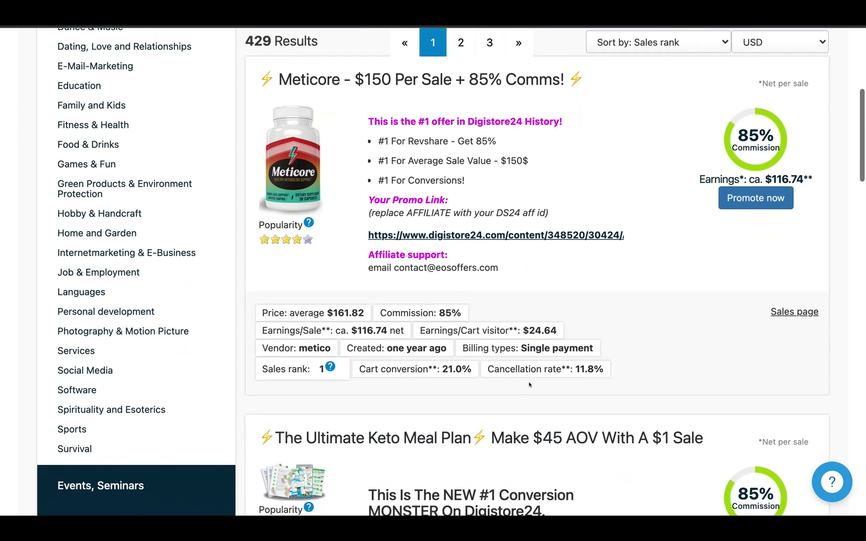
left_click_drag(488, 372, 582, 377)
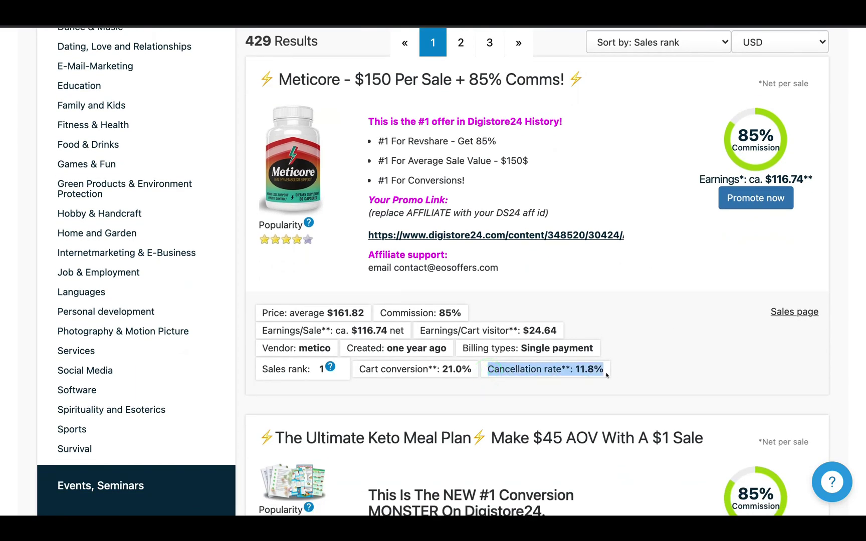
left_click(664, 361)
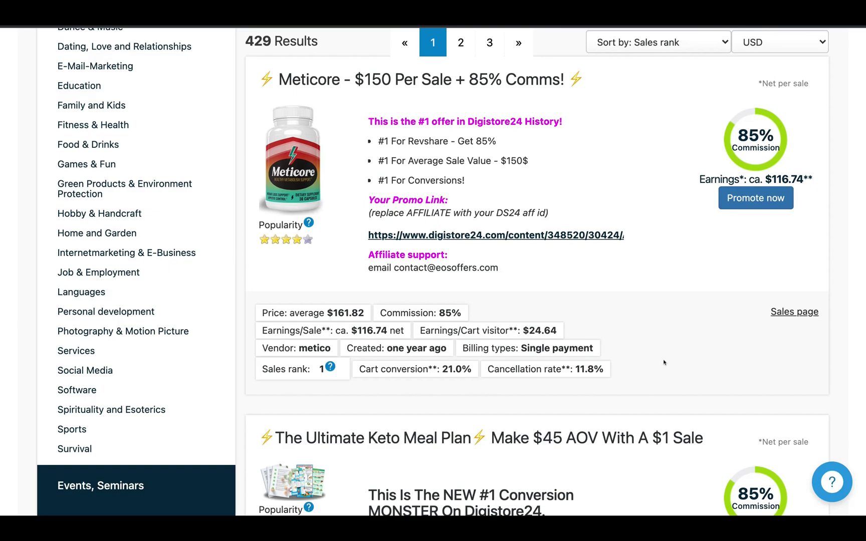
scroll(666, 362, "up", 2)
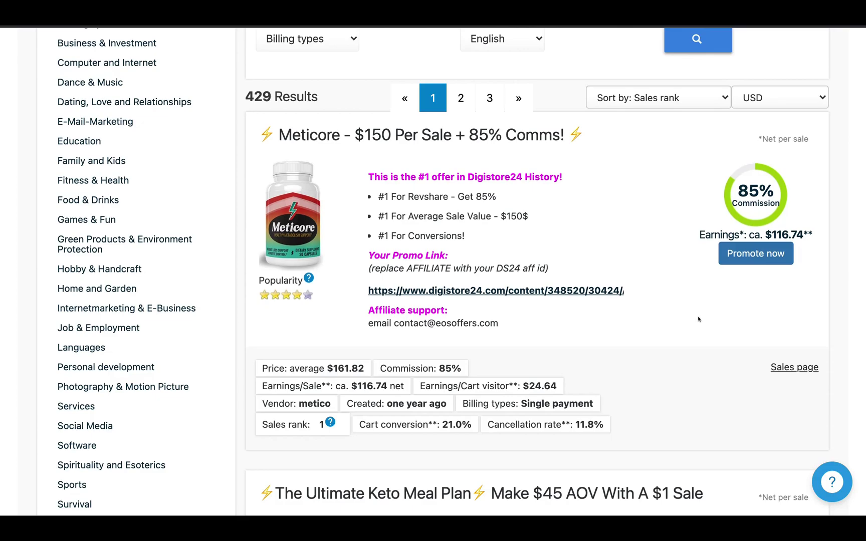
- Browse the other affiliate offers below Meticore, comparing their commissions and earnings, and return to the list's start
scroll(697, 319, "down", 10)
scroll(698, 319, "down", 5)
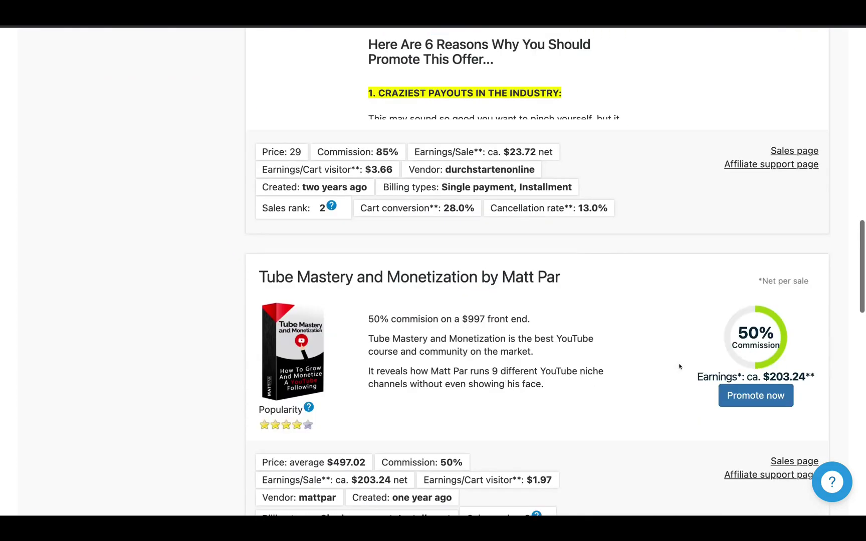
scroll(678, 366, "down", 5)
scroll(582, 323, "down", 2)
scroll(581, 323, "down", 5)
scroll(582, 323, "up", 11)
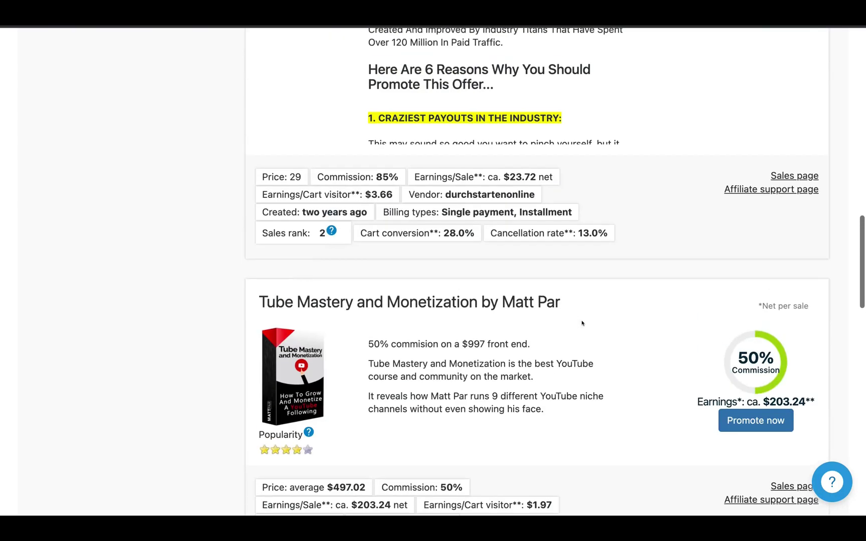
scroll(582, 324, "up", 15)
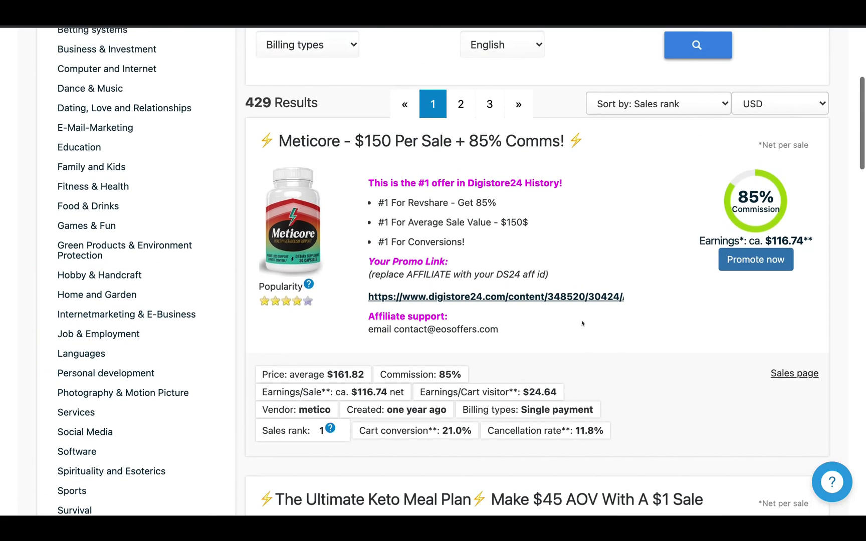
scroll(582, 323, "up", 2)
scroll(496, 306, "down", 2)
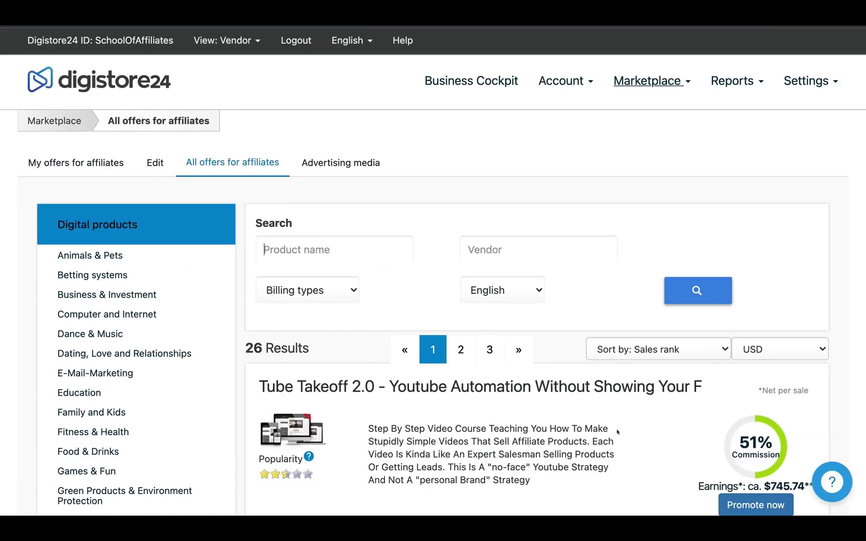
- Examine the Social Media category's offers, comparing commission, earnings per sale, cart conversion and cancellation rate through Instapreneur Secrets
scroll(616, 432, "down", 3)
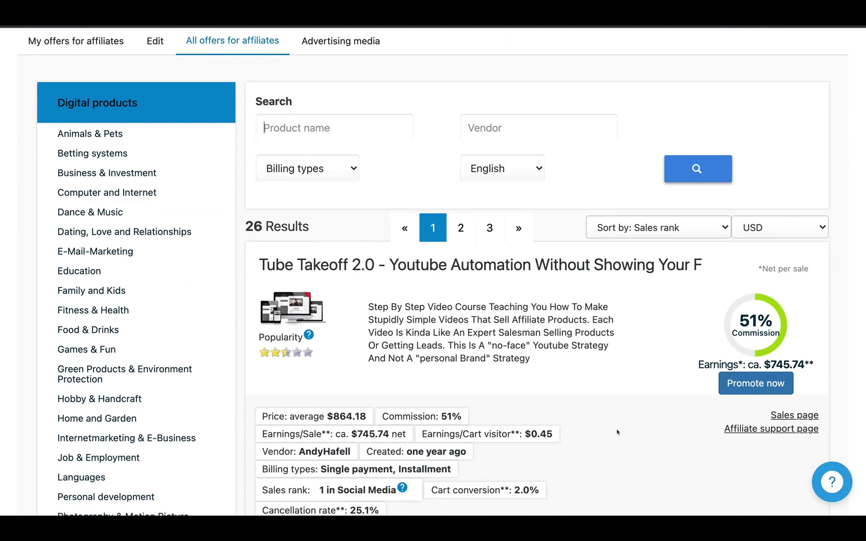
scroll(617, 432, "down", 1)
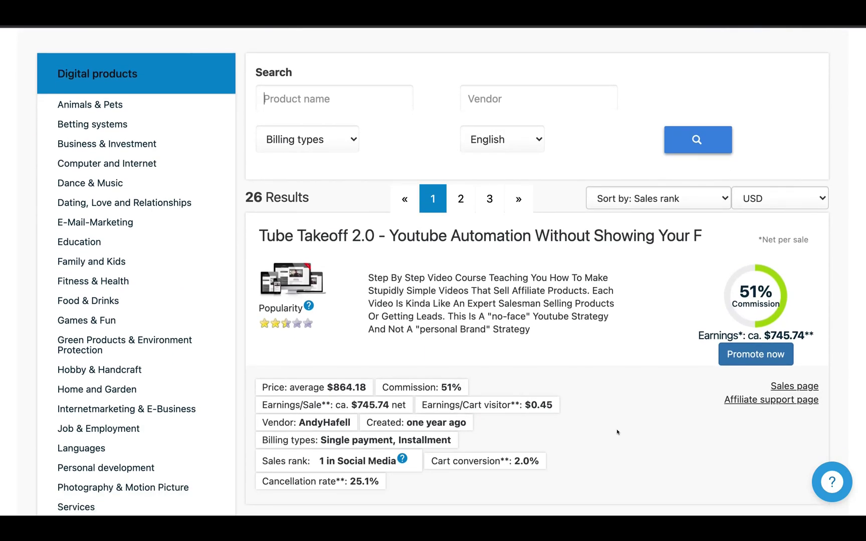
scroll(617, 432, "down", 1)
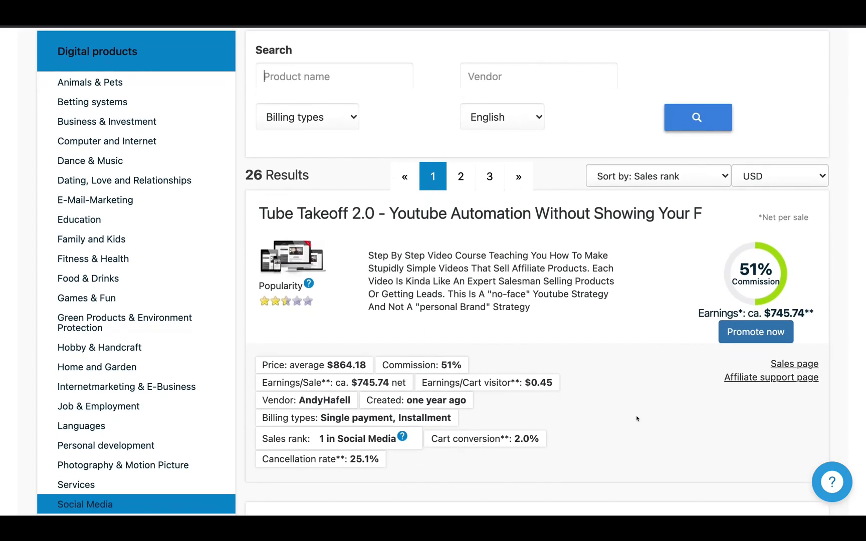
scroll(636, 418, "down", 10)
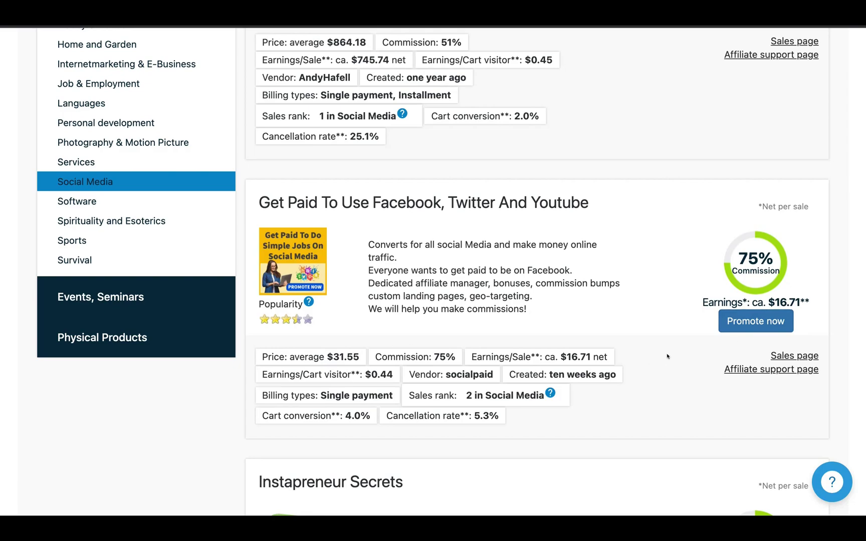
scroll(666, 356, "down", 5)
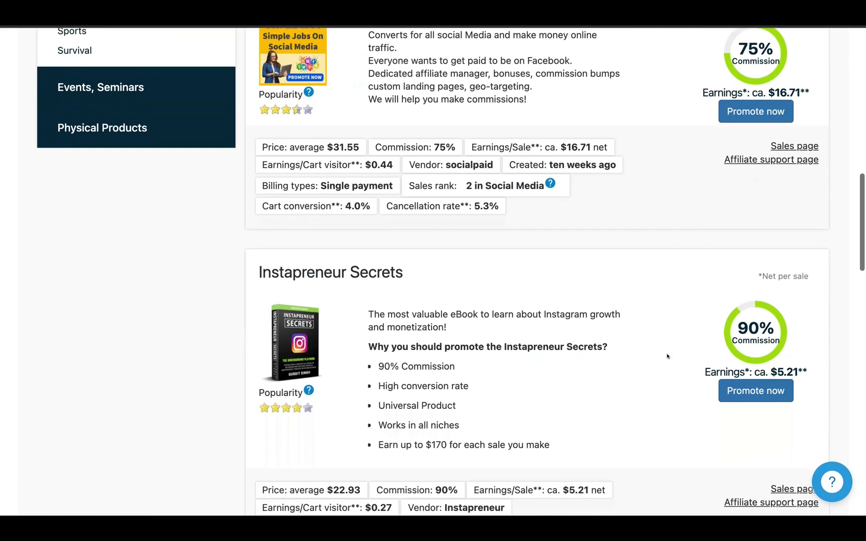
scroll(667, 356, "down", 2)
scroll(666, 356, "down", 3)
scroll(667, 356, "down", 1)
scroll(667, 357, "down", 1)
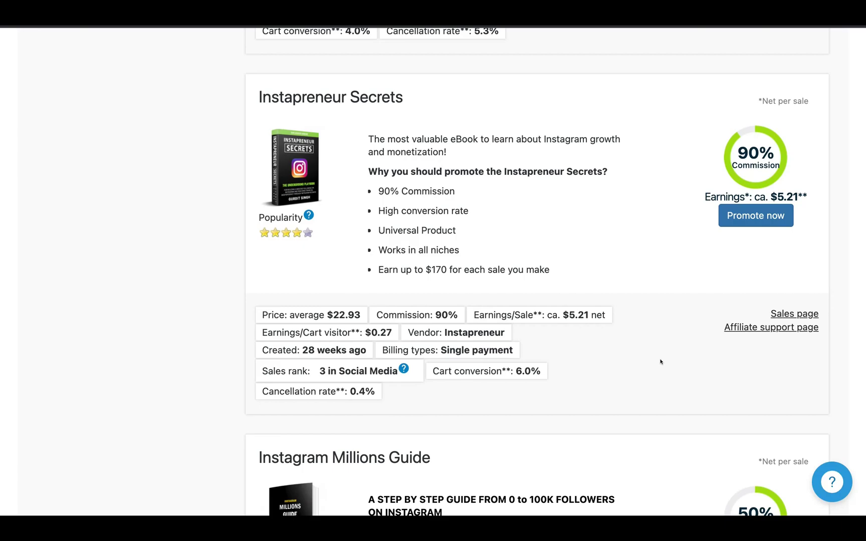
- Review the Instapreneur Secrets offer's earnings, cart conversion and cancellation rate against the neighbouring Social Media offer
scroll(660, 362, "up", 3)
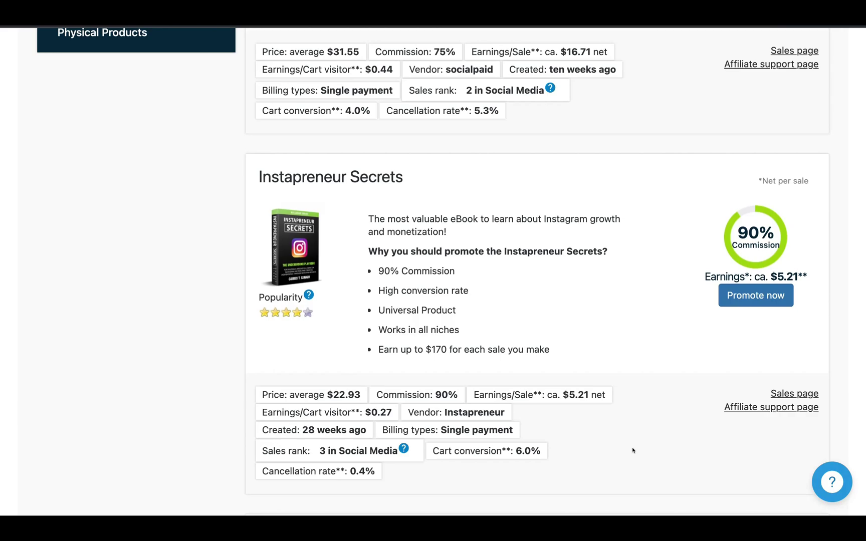
scroll(633, 450, "up", 1)
scroll(632, 450, "down", 2)
scroll(633, 449, "up", 3)
scroll(632, 450, "down", 2)
scroll(657, 437, "up", 1)
scroll(658, 437, "down", 2)
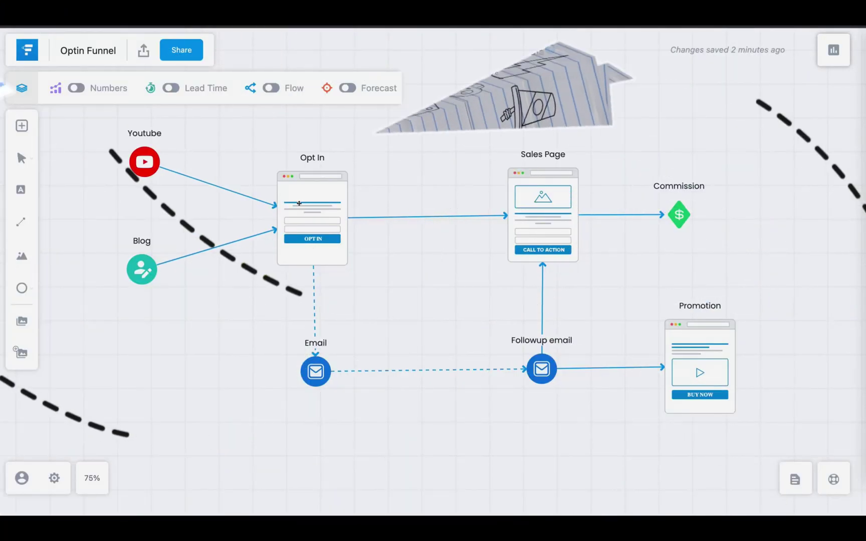
- Switch to the Optin Funnel diagram in Funnelytics and nudge the Opt In and Sales Page elements slightly
left_click(303, 206)
left_click_drag(317, 195, 317, 204)
left_click_drag(532, 200, 529, 197)
left_click_drag(328, 203, 333, 204)
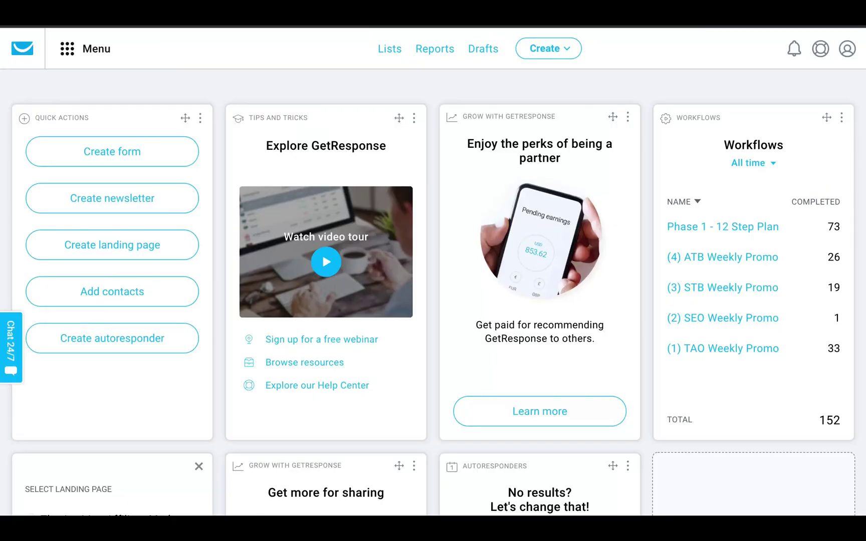
- Switch to GetResponse, start creating a landing page and browse all the available templates
left_click(68, 50)
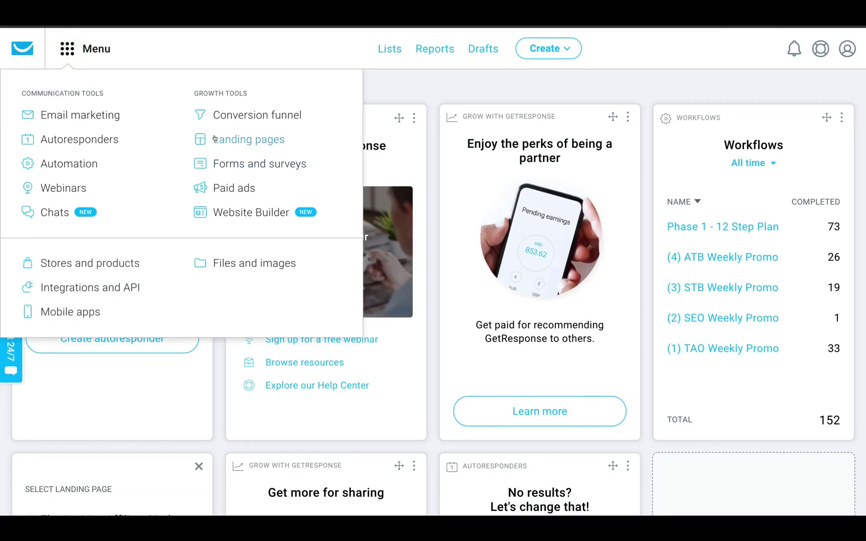
left_click(217, 139)
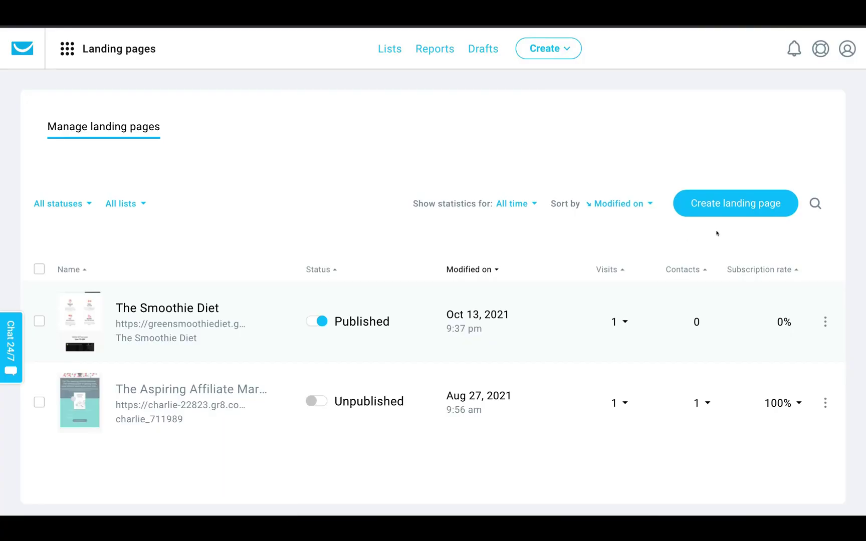
left_click(725, 206)
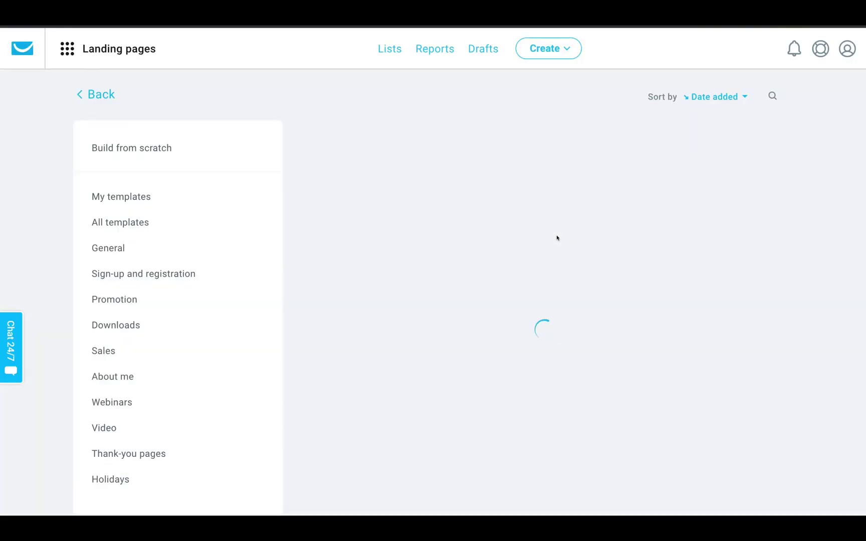
scroll(460, 227, "down", 8)
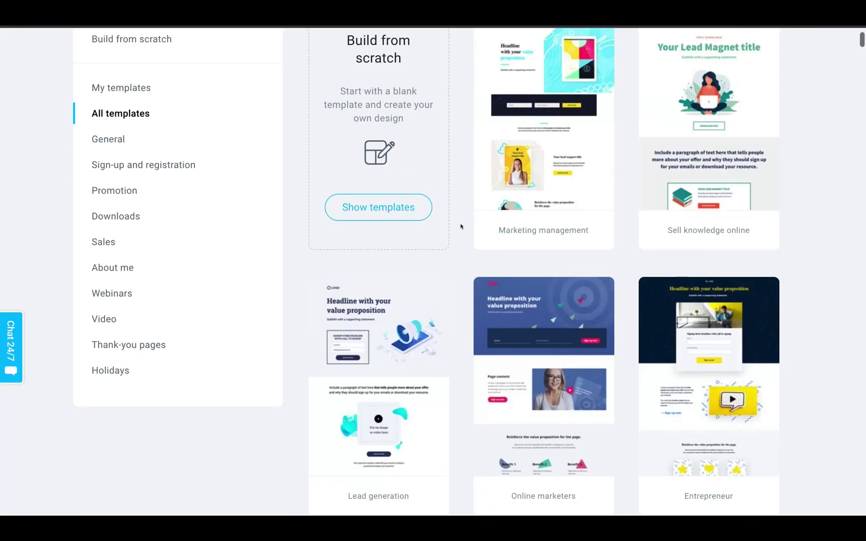
scroll(461, 227, "down", 7)
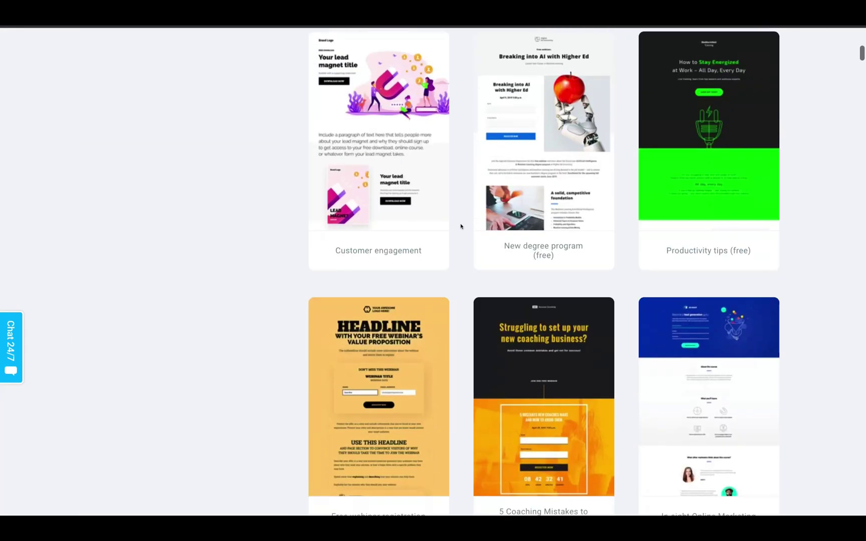
scroll(461, 227, "down", 2)
scroll(461, 226, "up", 6)
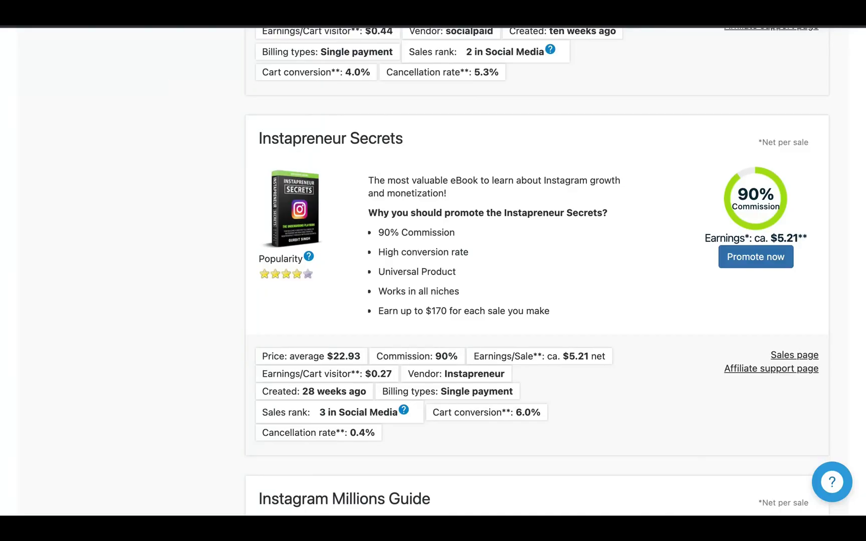
- Open the Instapreneur Secrets sales page from Digistore24 and examine its headline and call to action
left_click(798, 356)
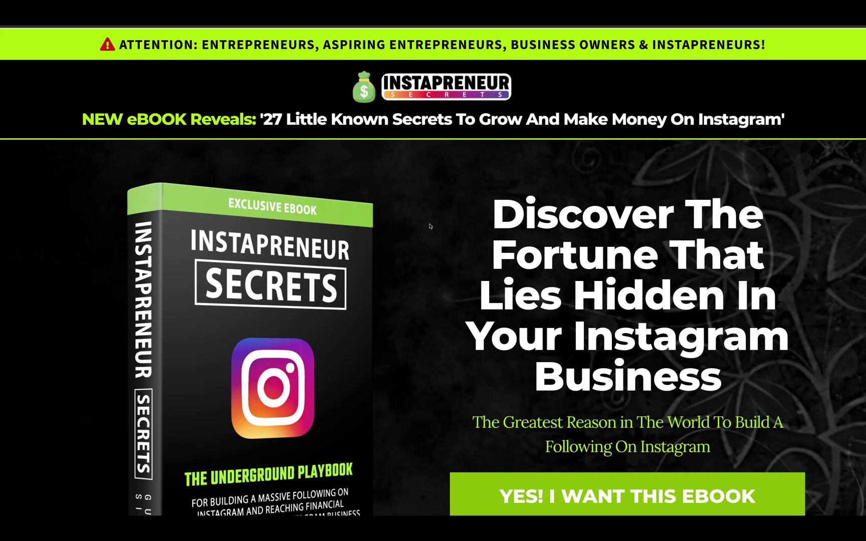
scroll(435, 218, "down", 2)
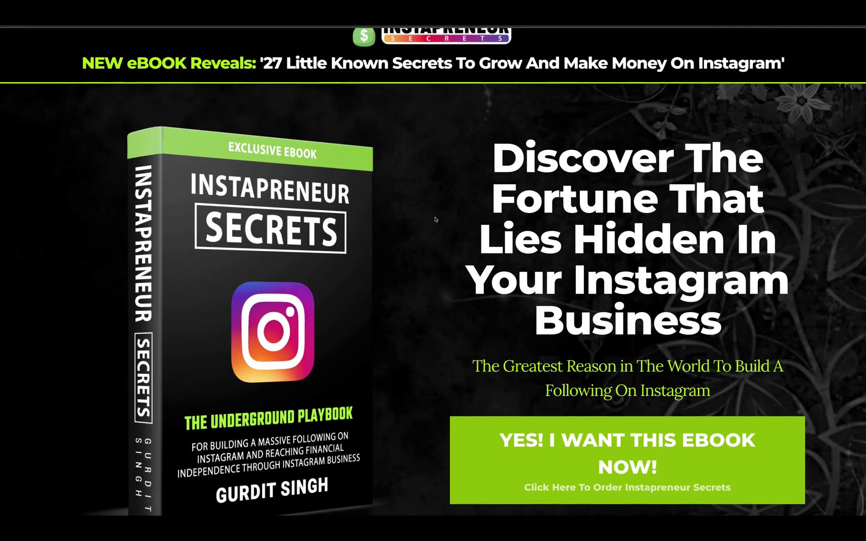
scroll(416, 126, "up", 2)
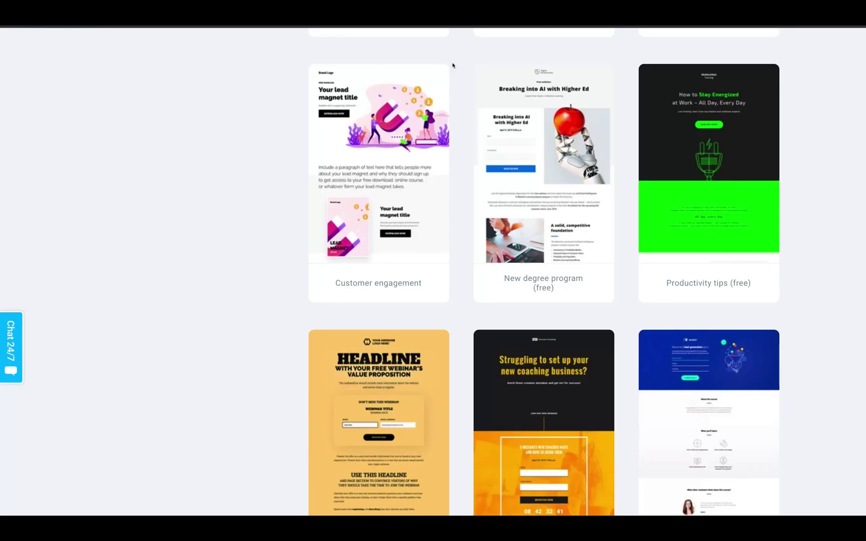
- Return to GetResponse's landing page templates and look through the designs for one suited to the offer
mouse_move(574, 209)
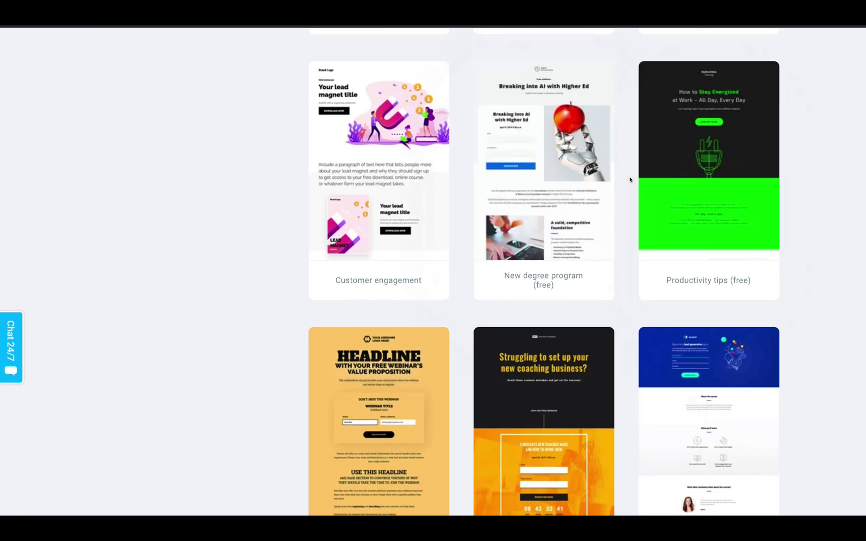
scroll(630, 179, "down", 5)
scroll(629, 180, "up", 10)
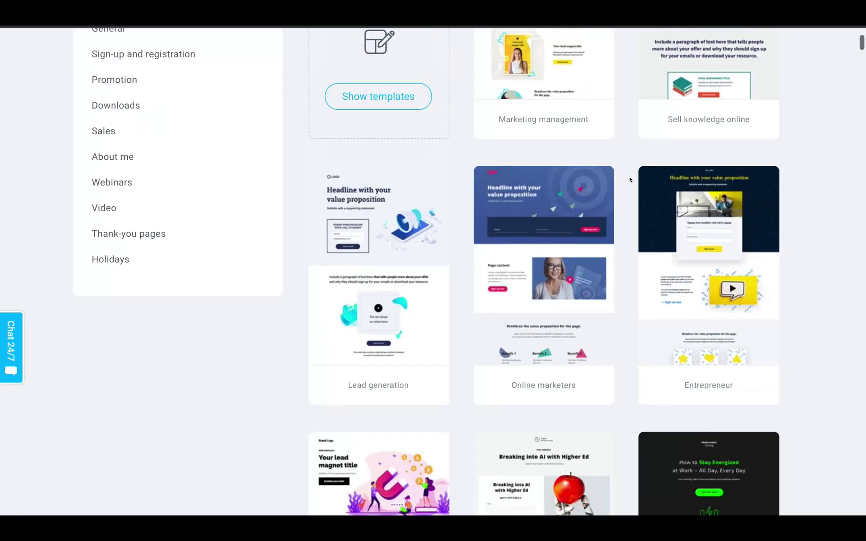
scroll(630, 180, "down", 1)
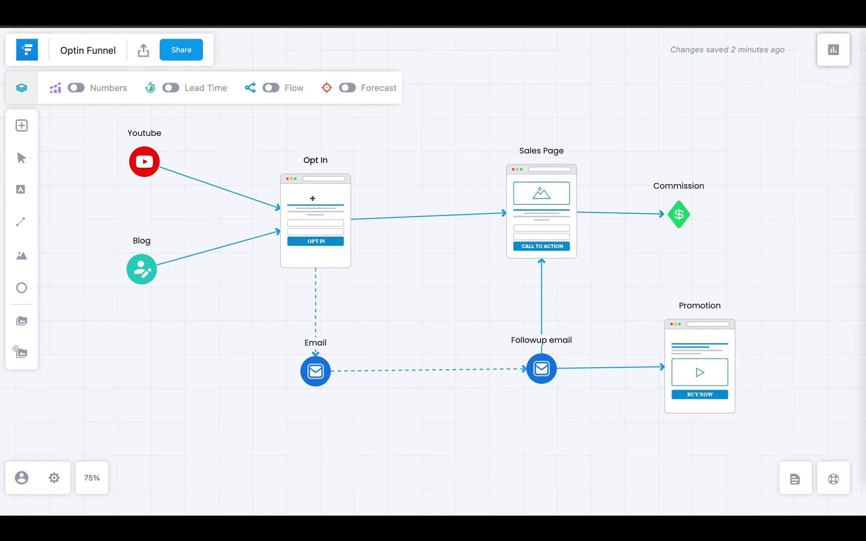
- In the Optin Funnel diagram, shift the Opt In and Sales Page elements slightly down and the Email element slightly up
left_click(312, 198)
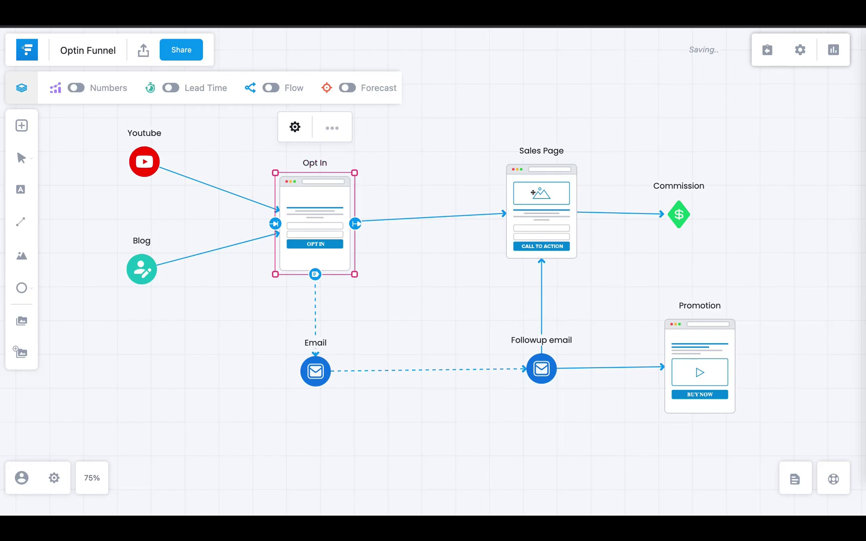
left_click_drag(532, 192, 531, 203)
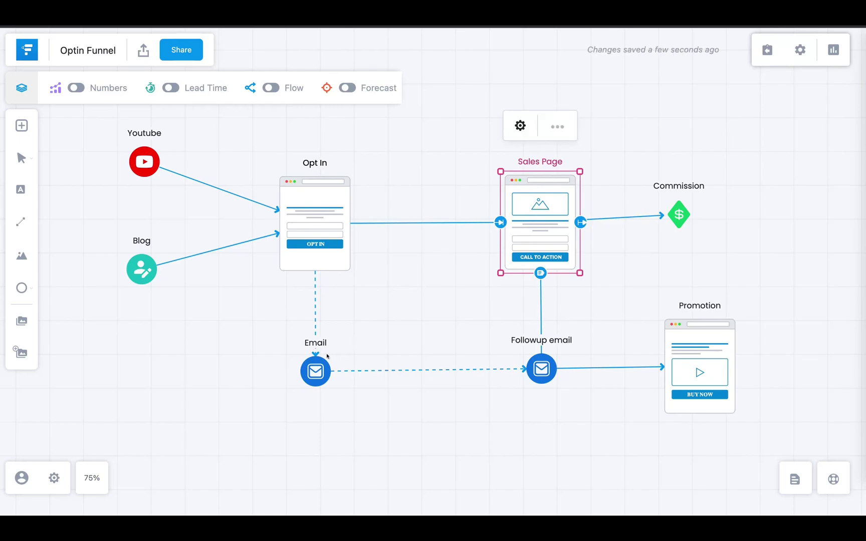
left_click_drag(310, 370, 310, 365)
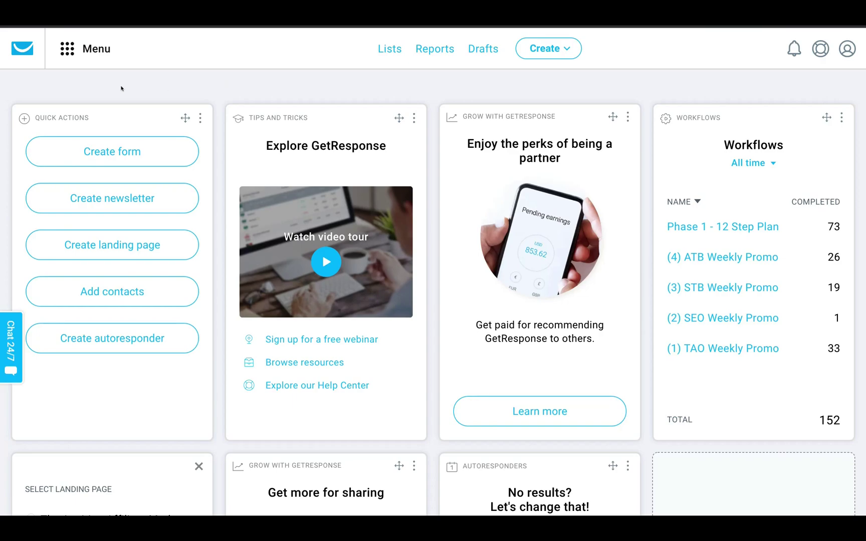
- In GetResponse, look at the content creation options and the list of autoresponders for The Smoothie Diet
left_click(546, 50)
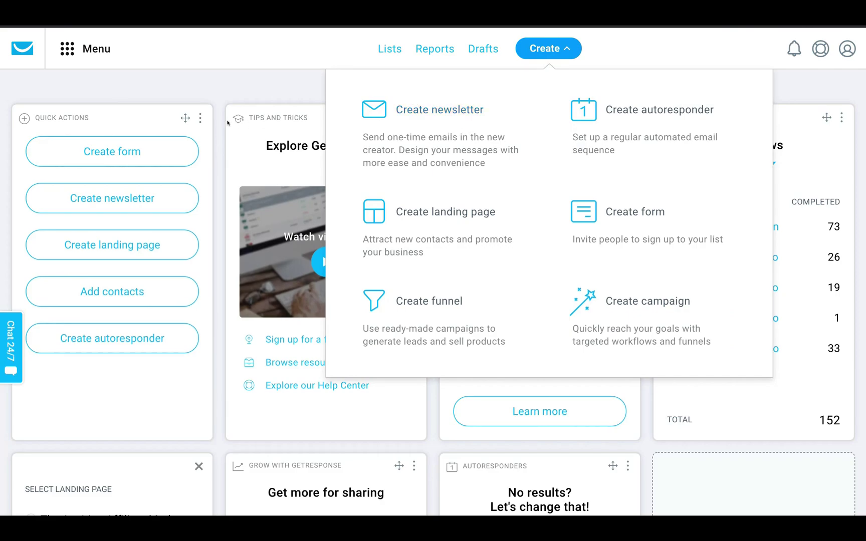
left_click(252, 81)
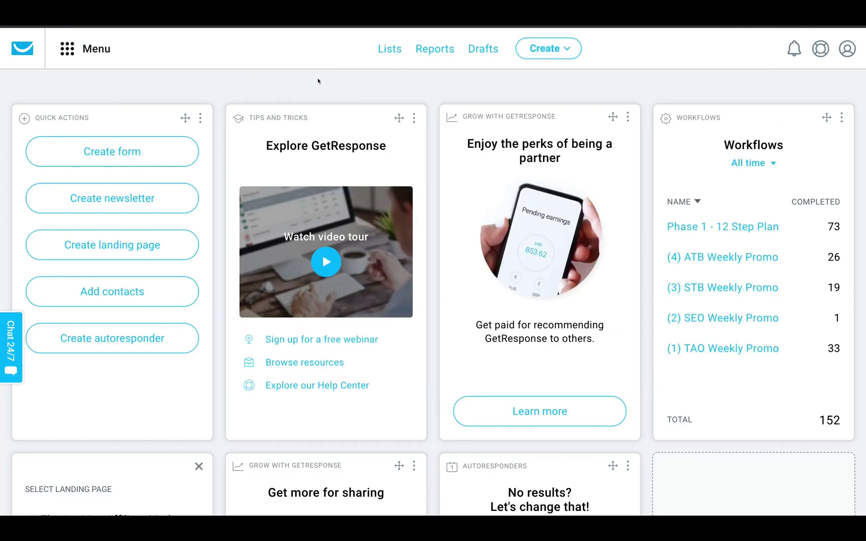
left_click(68, 48)
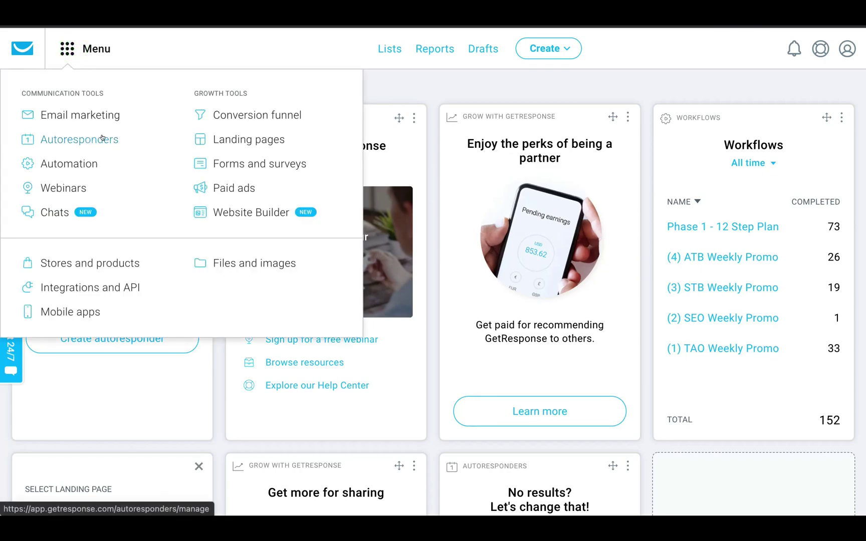
left_click(102, 138)
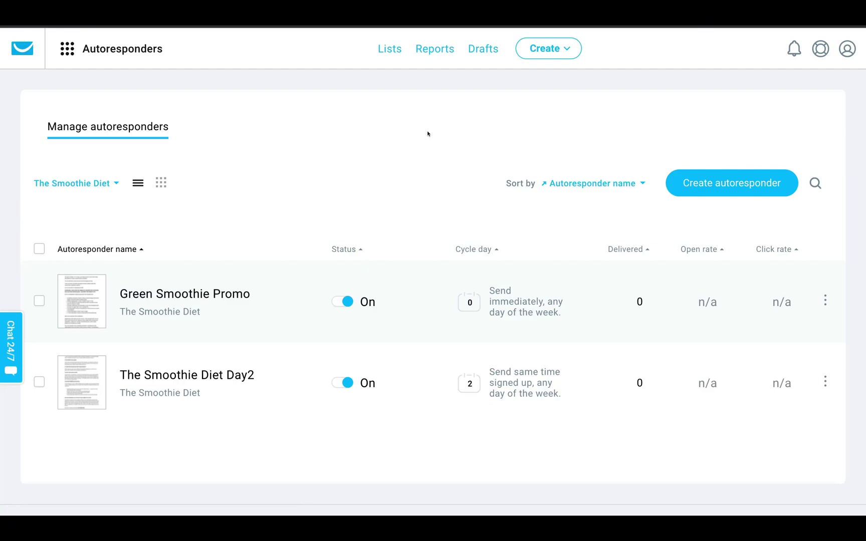
left_click(549, 54)
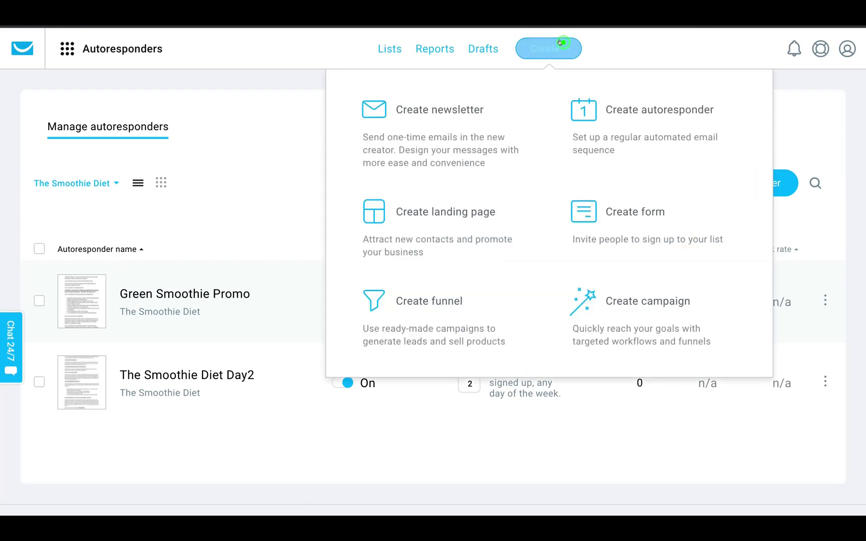
left_click(293, 79)
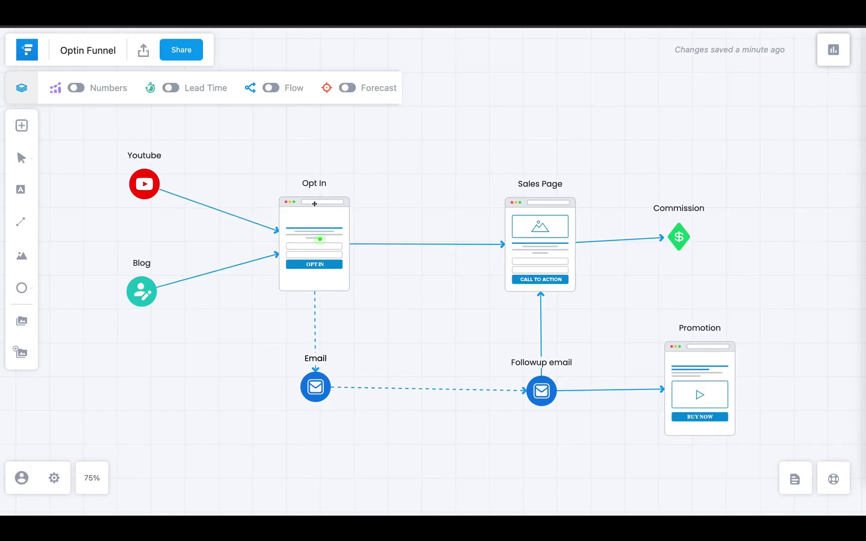
- Return to the Optin Funnel diagram and move the Opt In and Sales Page elements slightly up and to the right
left_click_drag(314, 204, 324, 197)
mouse_move(544, 245)
left_mouse_down()
mouse_move(549, 211)
mouse_move(546, 237)
left_mouse_up()
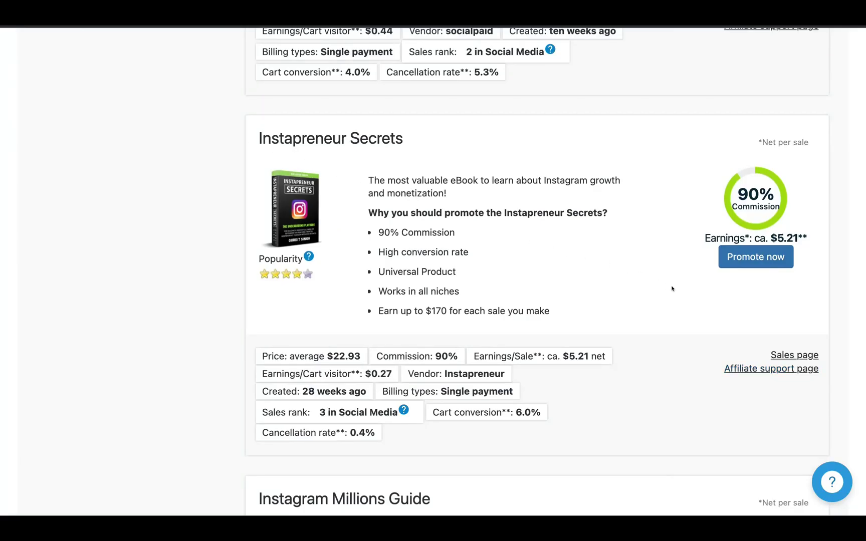
- Request promotion of Instapreneur Secrets on Digistore24 to obtain its promolink, and dismiss the resulting dialog
left_click(760, 262)
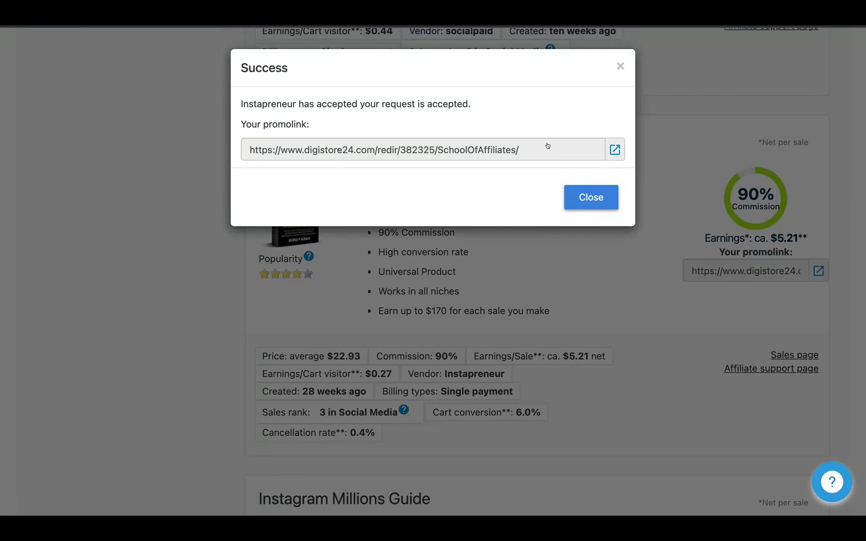
left_click(620, 65)
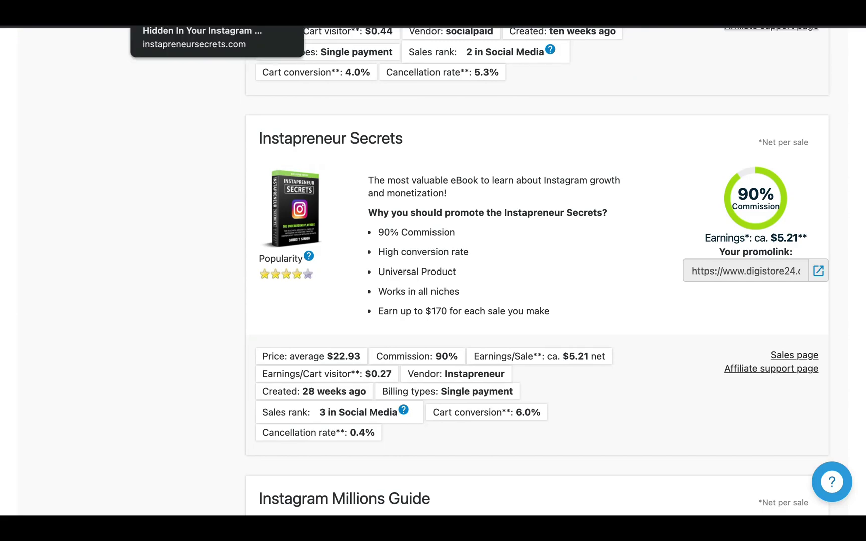
- Switch to the Optin Funnel diagram and shift the Email and Promotion elements slightly
left_click(311, 15)
left_click_drag(308, 385, 313, 386)
left_click_drag(694, 394, 693, 383)
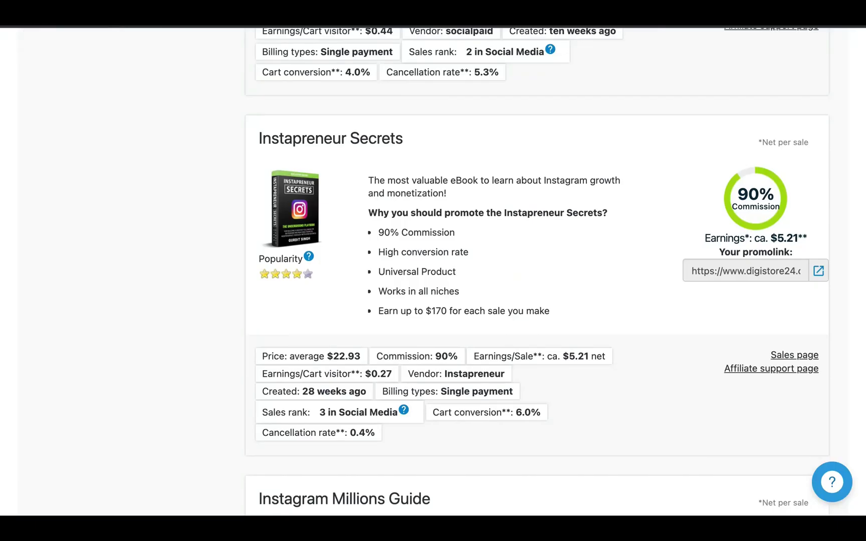
- Browse the Social Media offers on Digistore24 and examine the Instagram Millions Guide's commission, earnings and conversion as a follow-up promotion
scroll(483, 200, "up", 7)
scroll(483, 199, "down", 6)
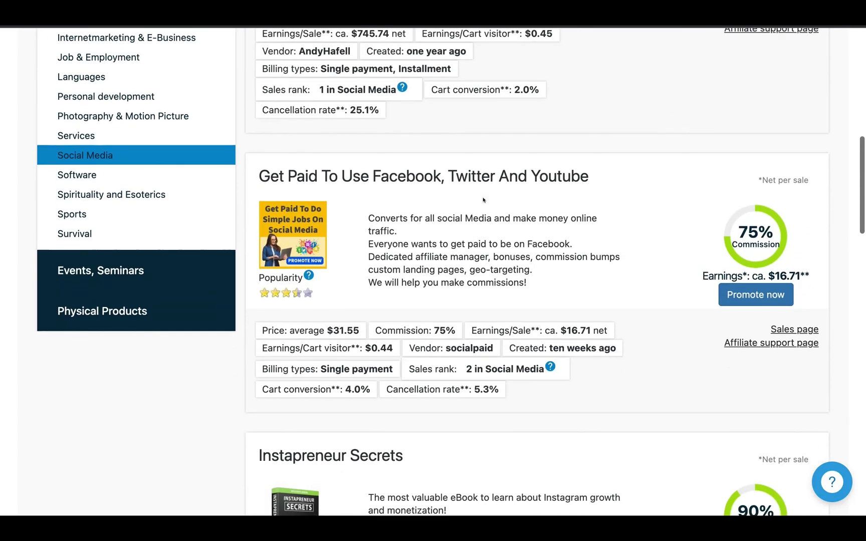
scroll(483, 200, "down", 8)
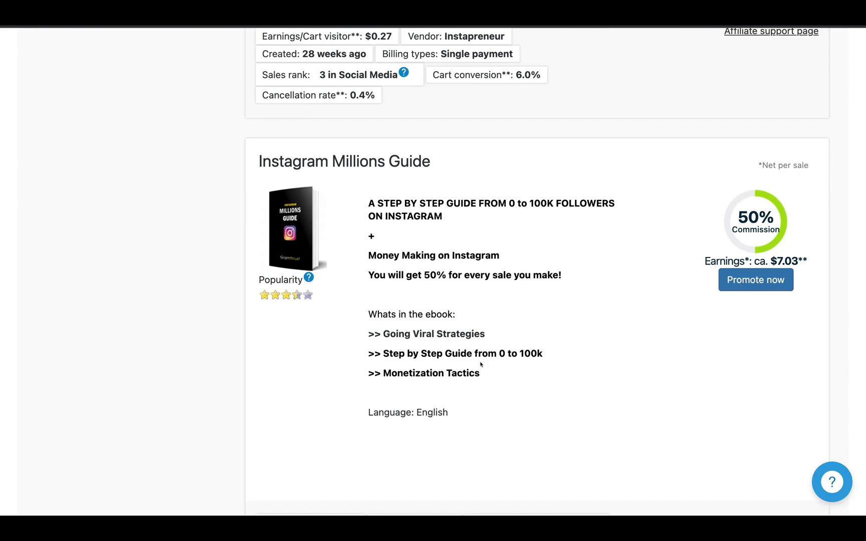
scroll(536, 326, "down", 4)
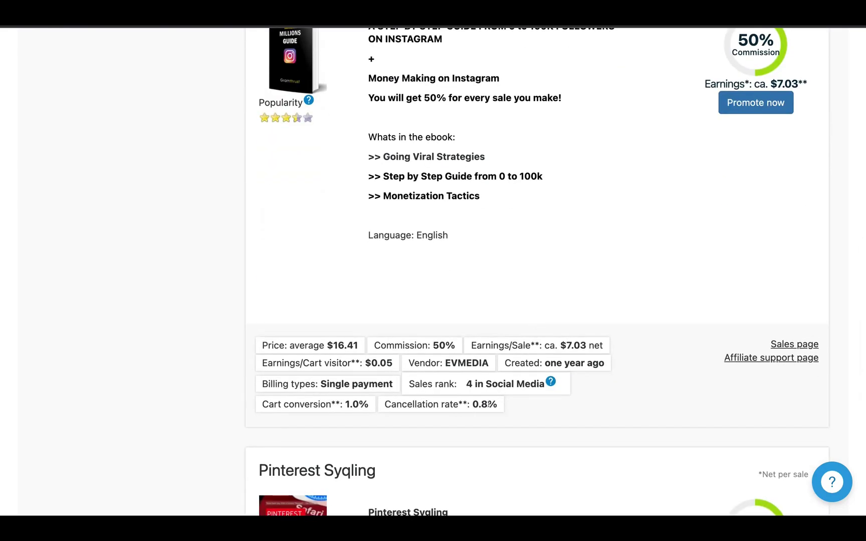
scroll(570, 224, "up", 2)
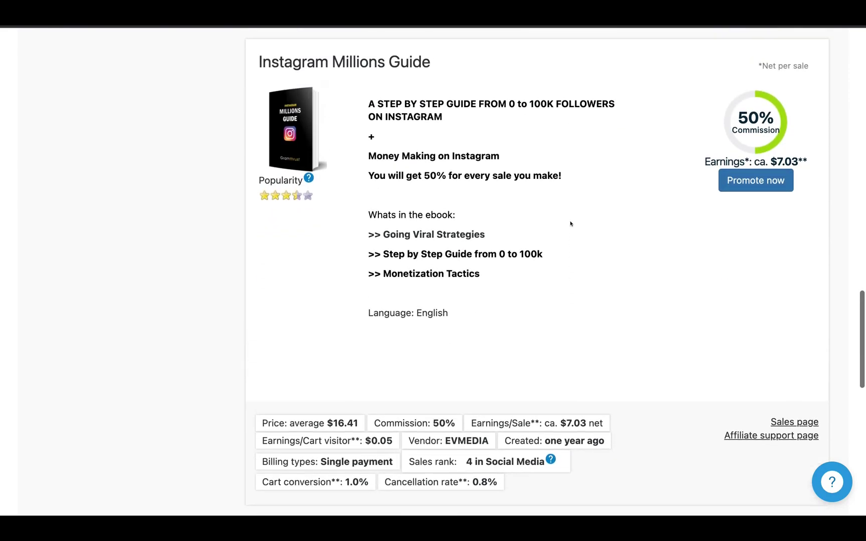
scroll(570, 224, "up", 4)
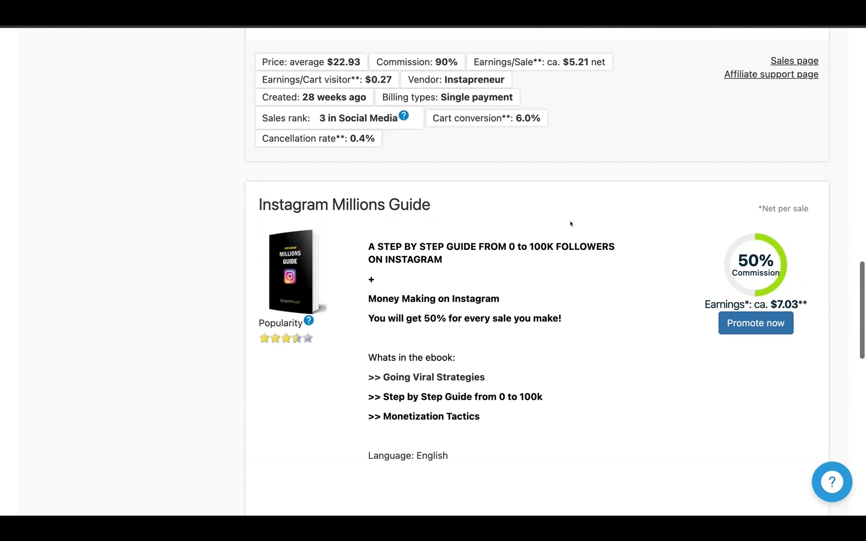
scroll(570, 224, "up", 1)
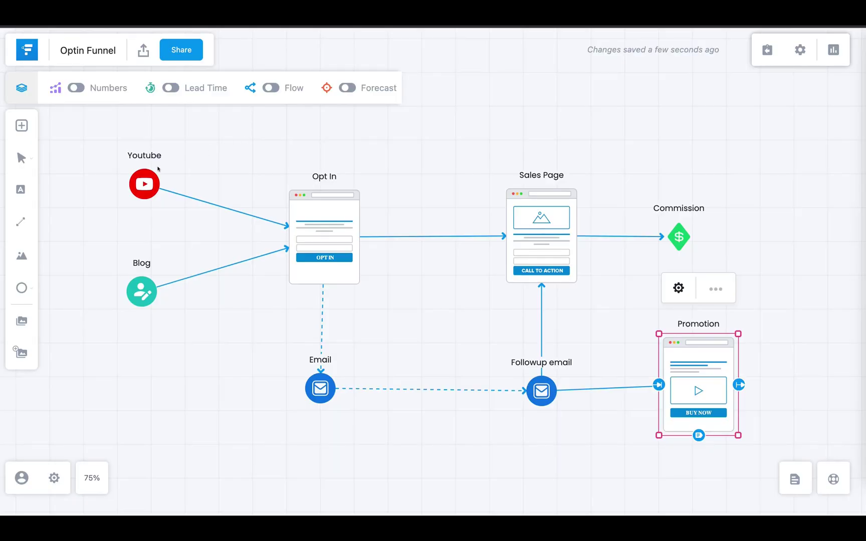
- Switch to the Optin Funnel diagram and nudge the Youtube traffic source slightly
mouse_move(142, 182)
left_mouse_down()
mouse_move(148, 168)
mouse_move(143, 182)
left_mouse_up()
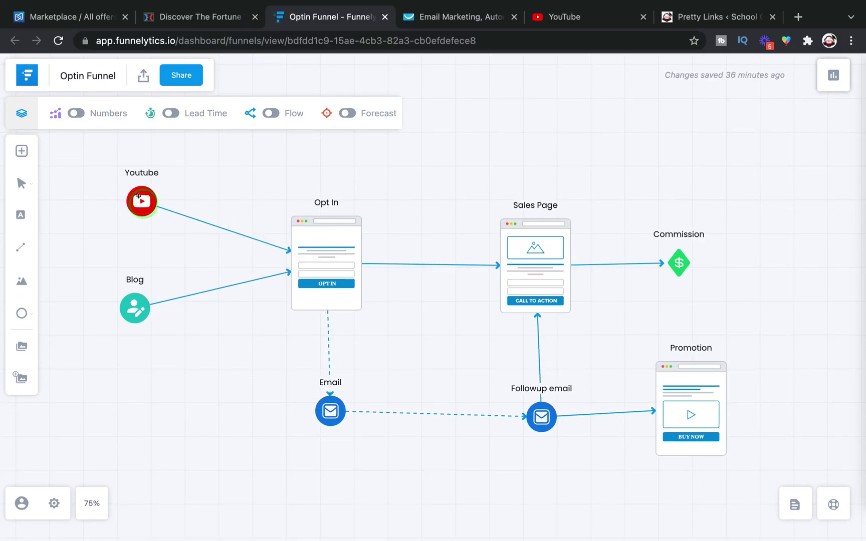
- Nudge the Youtube and Blog traffic sources slightly in the Optin Funnel diagram
left_click(140, 200)
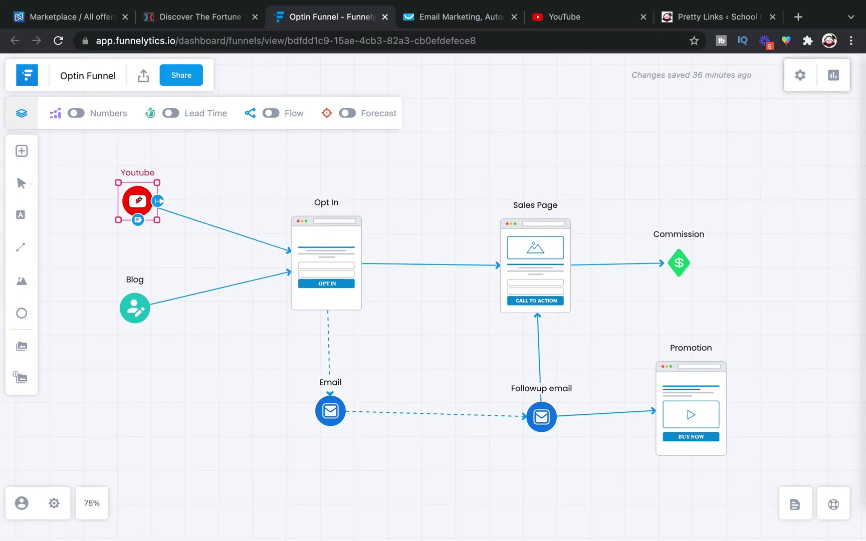
left_click(132, 295)
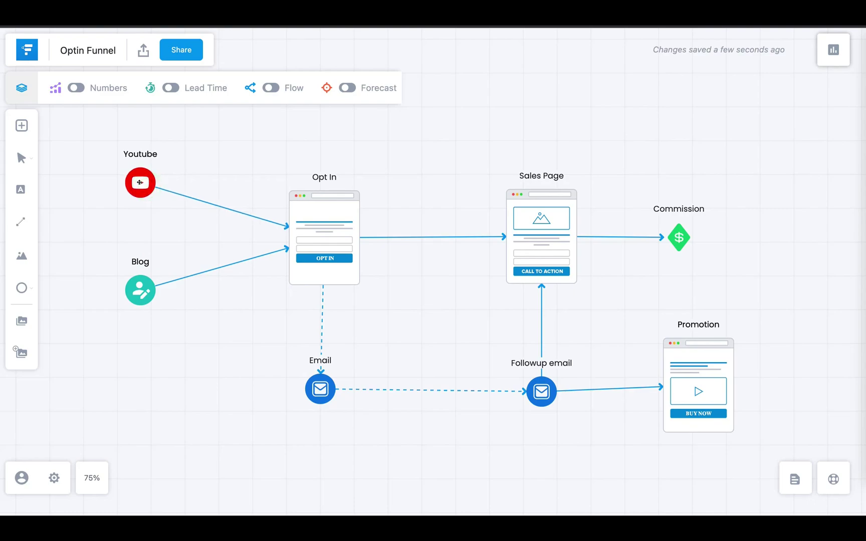
left_click(141, 183)
left_click_drag(141, 290, 137, 288)
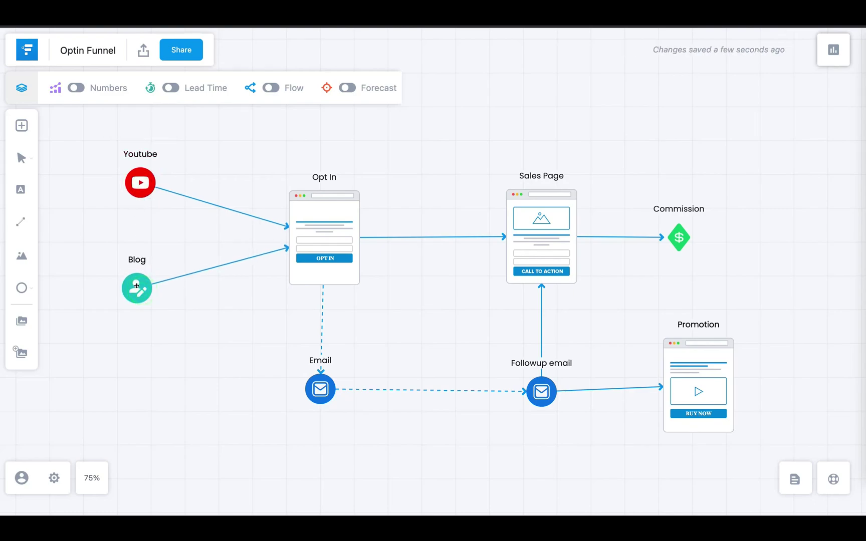
left_click(392, 169)
left_click(275, 145)
left_click_drag(141, 176, 140, 171)
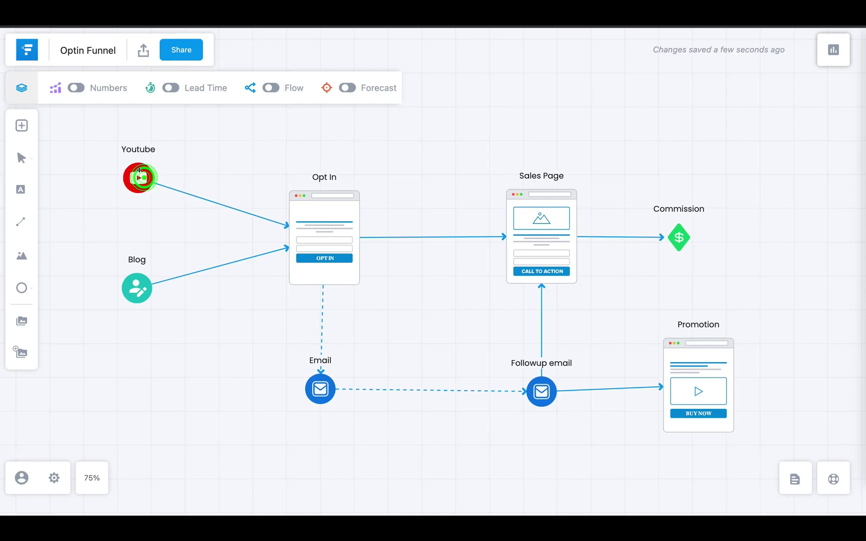
left_click_drag(134, 290, 132, 284)
left_click(230, 318)
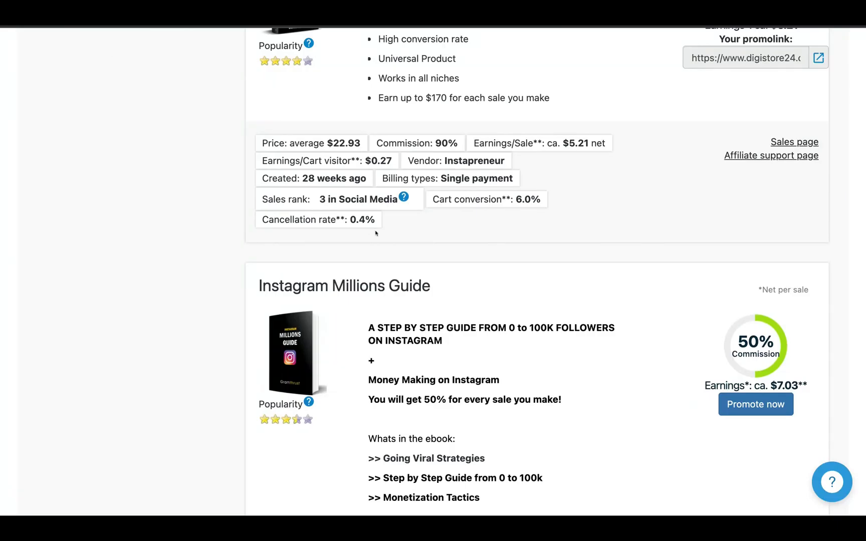
- Return to the Instapreneur offer on Digistore24, then switch to YouTube and enter "make money with inst" as a search to view keyword suggestions
scroll(496, 247, "up", 5)
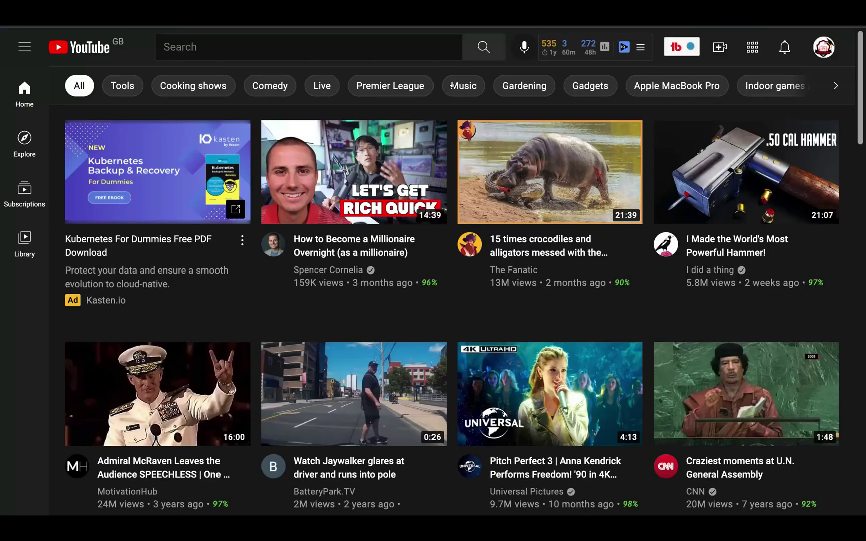
left_click(301, 48)
type("make money")
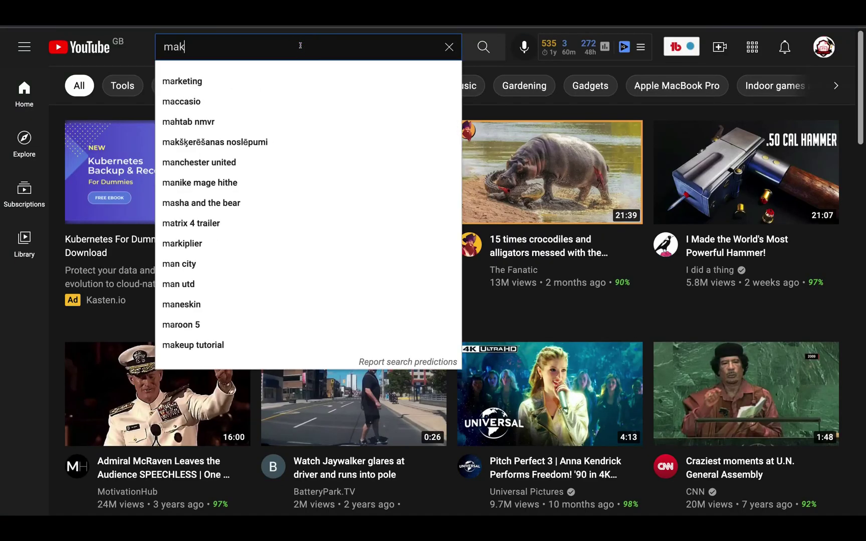
type(" with inst")
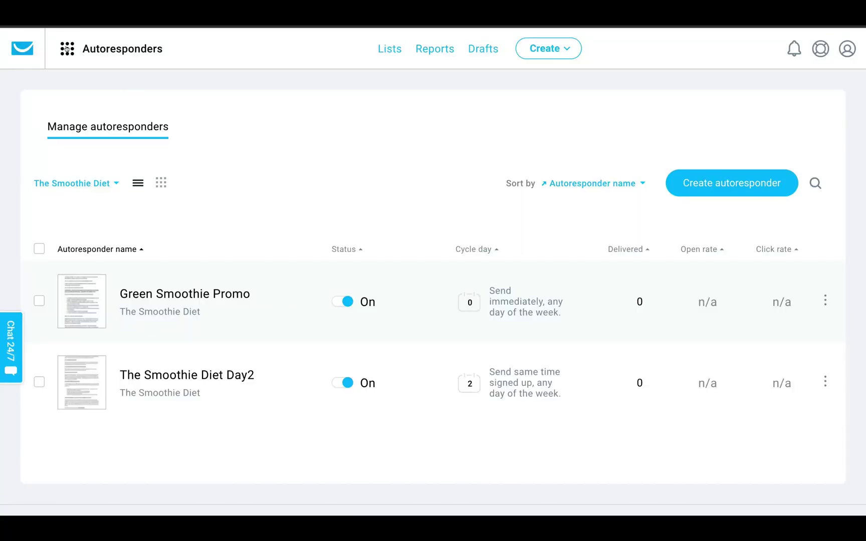
- Switch to GetResponse, open the landing pages list and view The Smoothie Diet landing page online
left_click(66, 48)
left_click(224, 136)
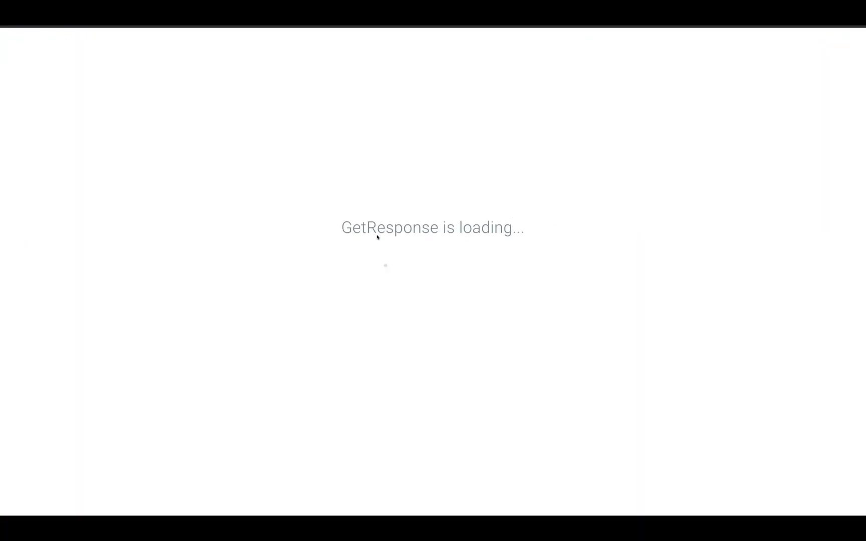
left_click(824, 321)
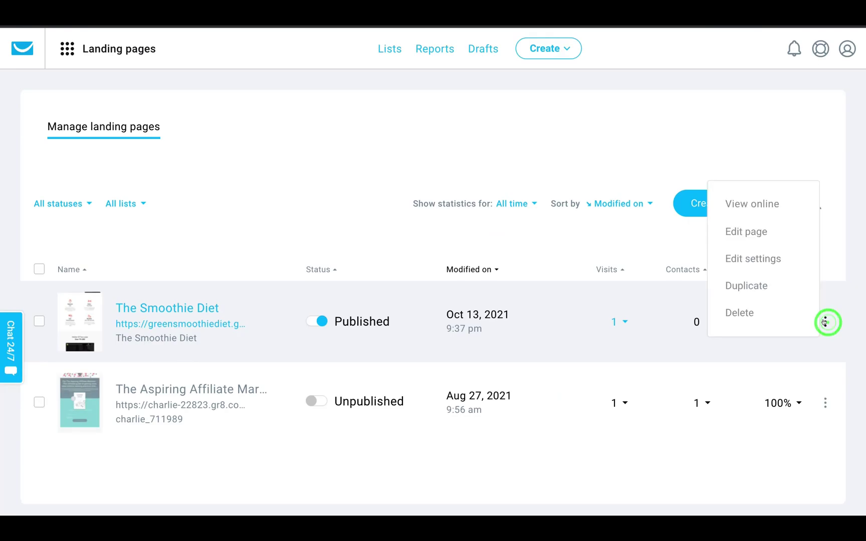
left_click(824, 321)
left_click(755, 203)
left_click(457, 143)
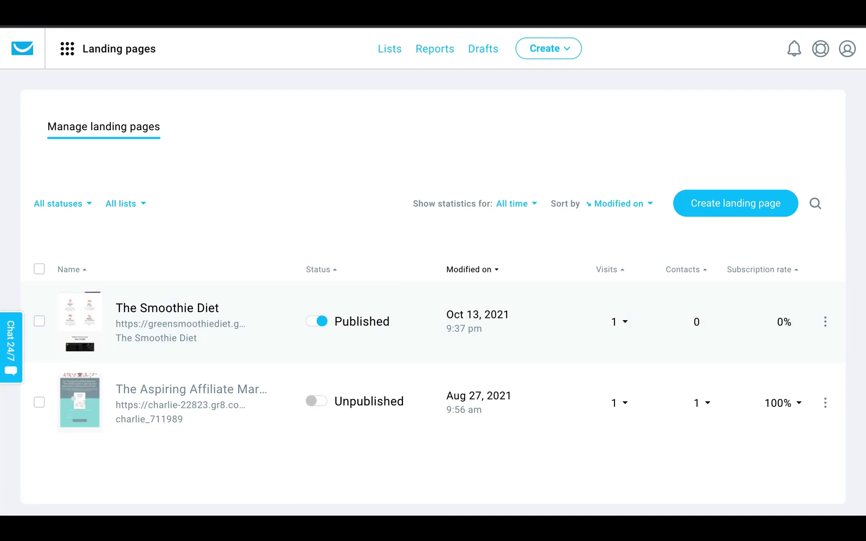
- Switch to a Google search page and enter "make money with inst" to view keyword suggestions for blog content
left_click(521, 15)
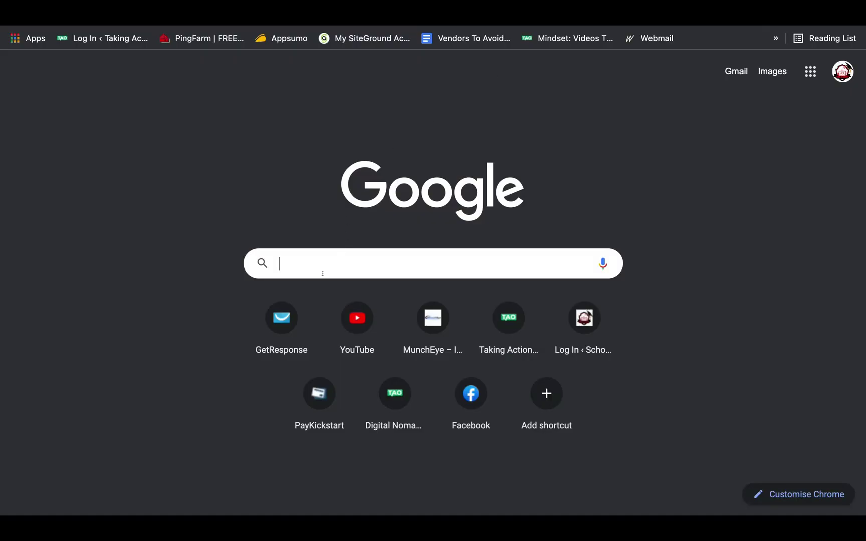
type("make money with inst")
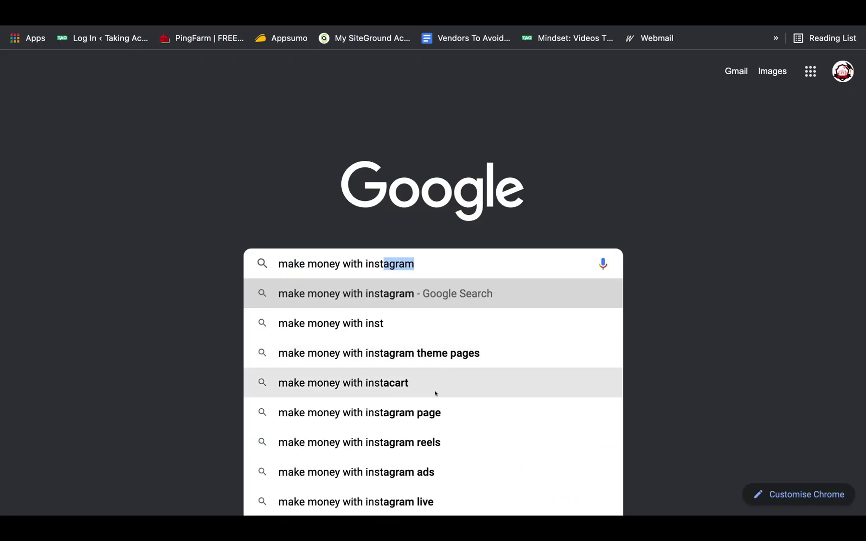
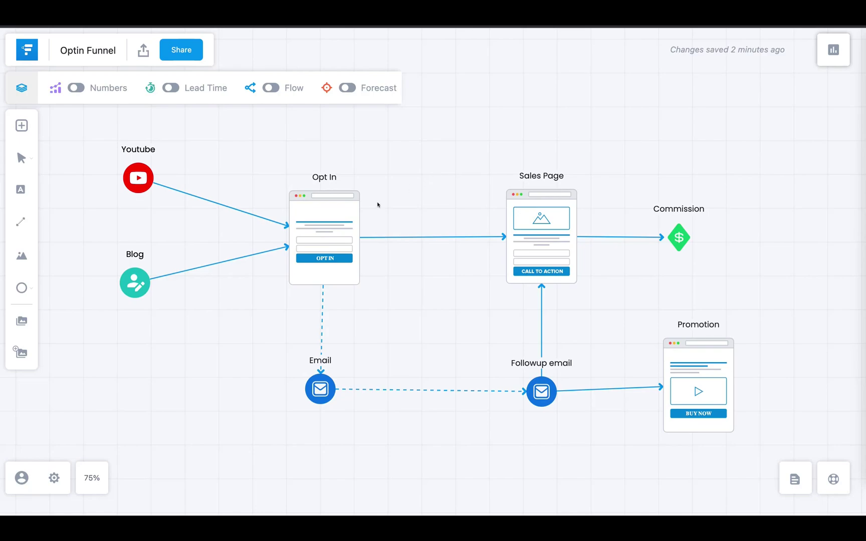
- Switch to the Optin Funnel diagram and shift the Opt In, Sales Page and Email elements slightly
left_click_drag(328, 231, 331, 231)
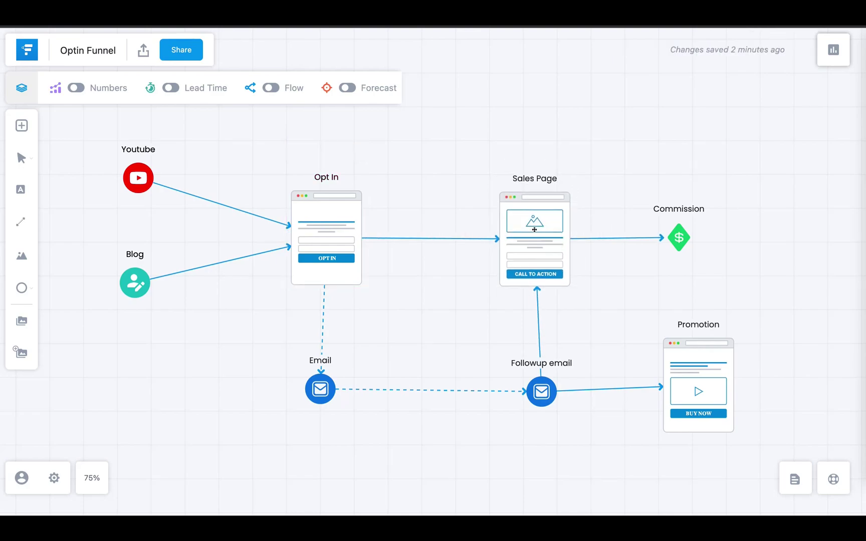
left_click(518, 236)
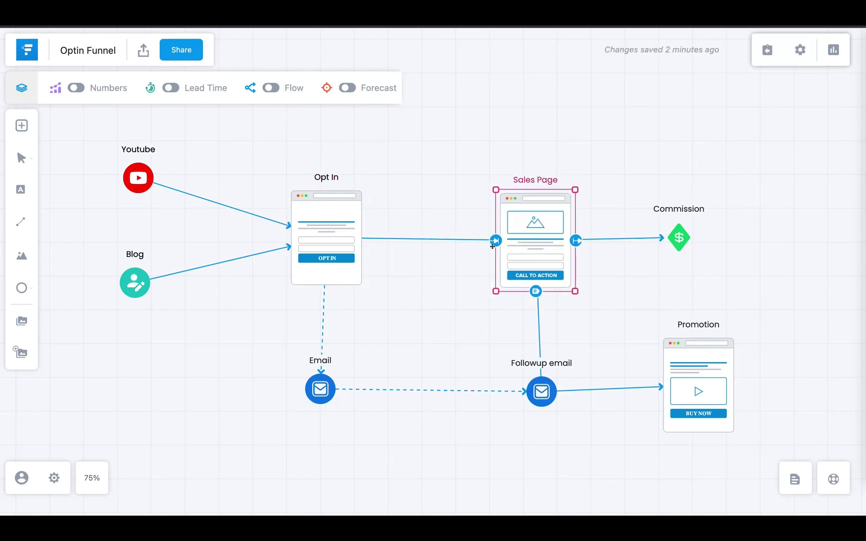
left_click_drag(313, 388, 322, 383)
left_click(407, 342)
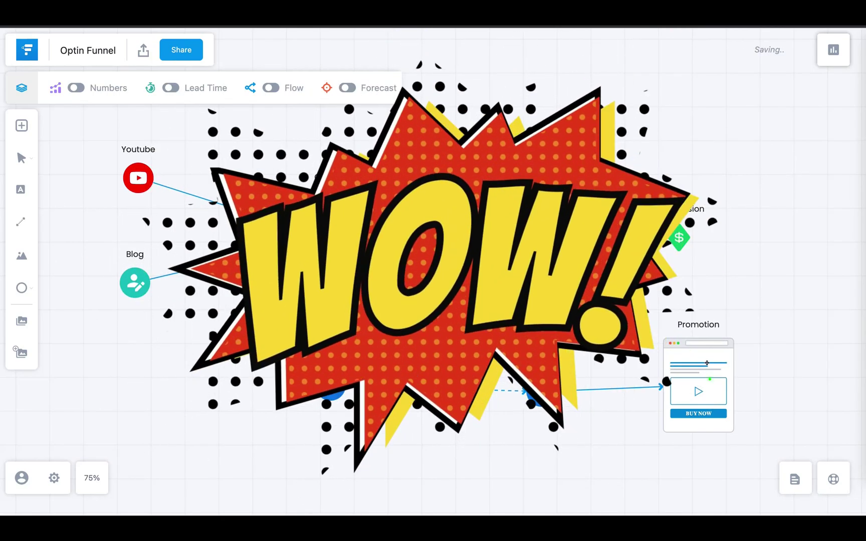
- Reposition the Promotion page element slightly beside the Followup email element and deselect it
left_click_drag(706, 375, 692, 370)
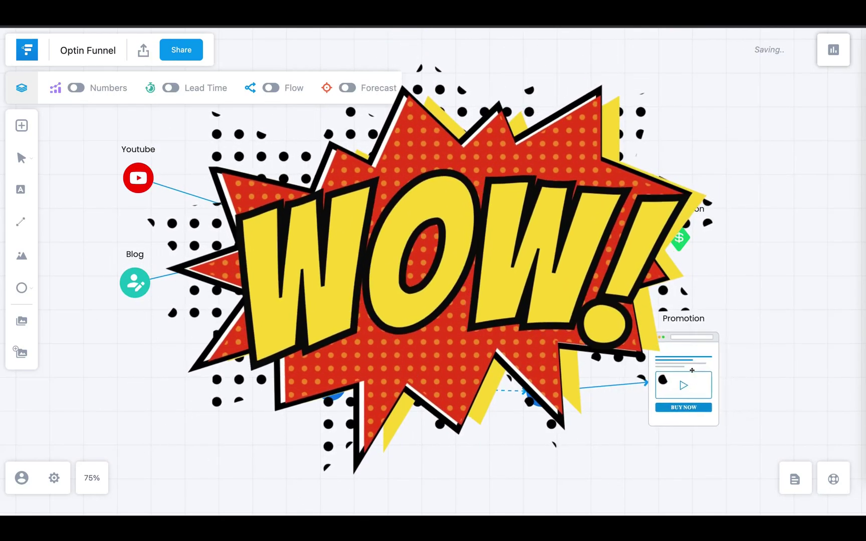
left_click(793, 360)
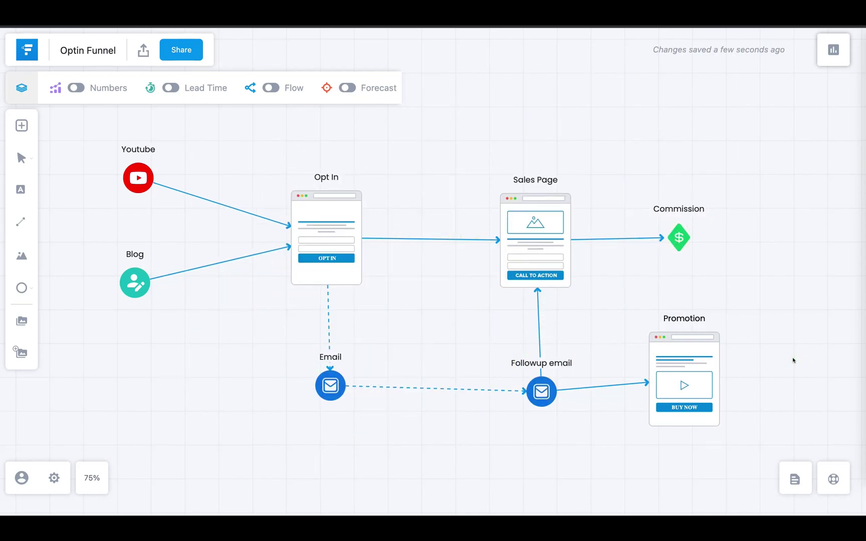
left_click(701, 372)
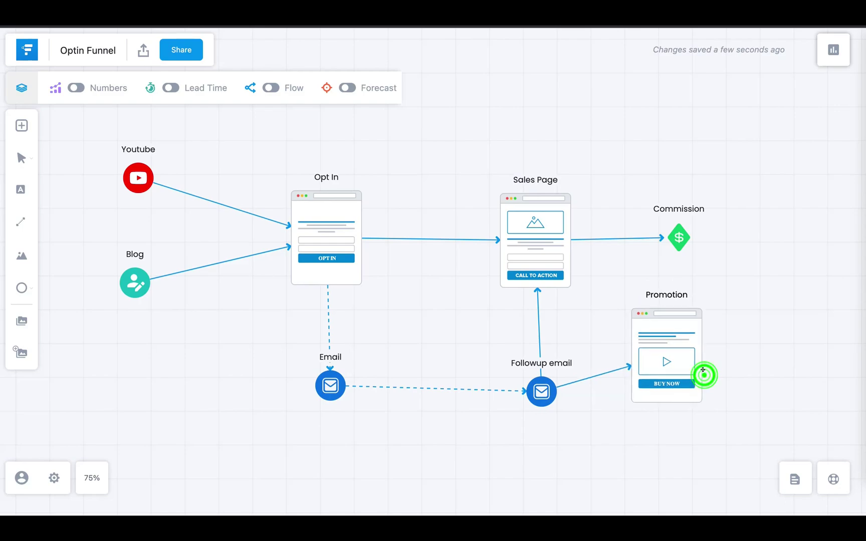
left_click(782, 260)
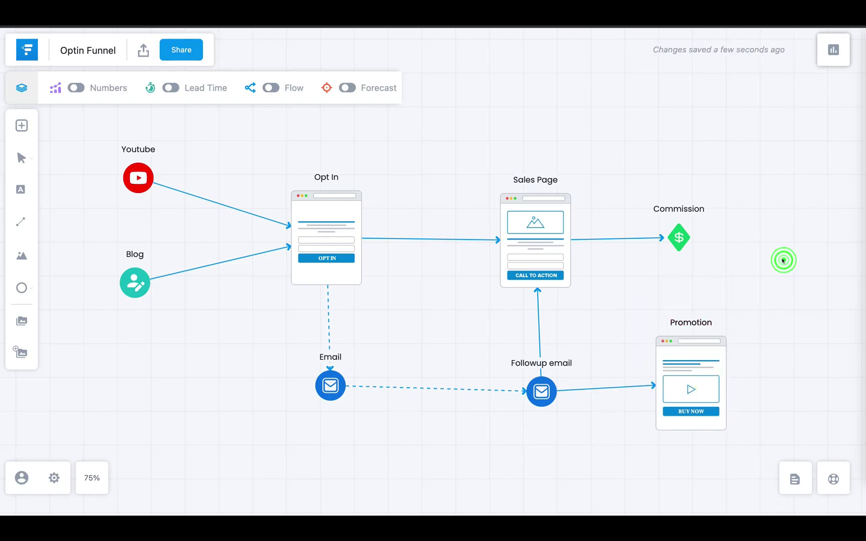